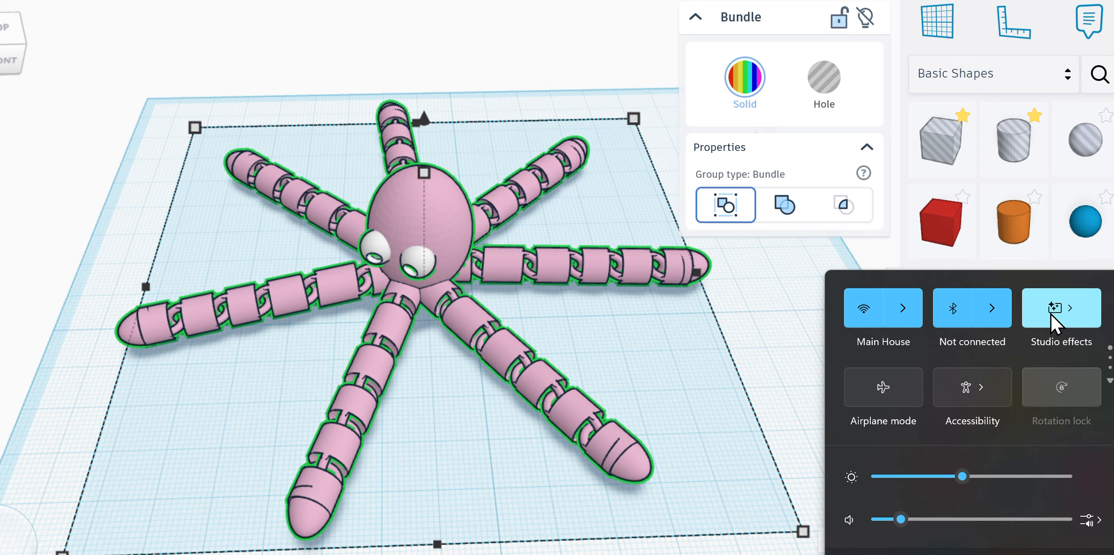
Step: Move the finished pink octopus off the workplane so the grid is empty
left_click(1050, 313)
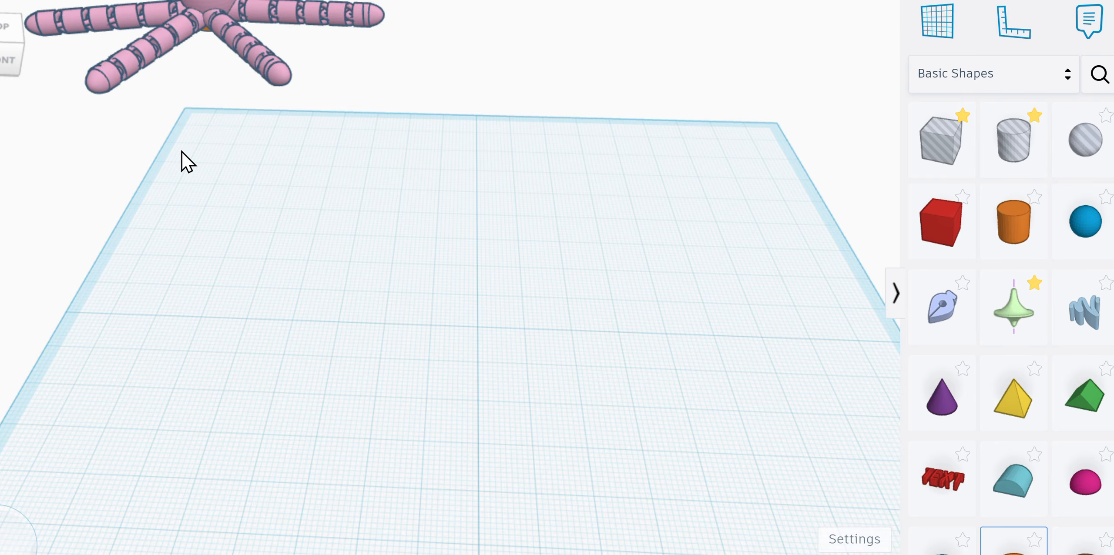
Step: Drop a cylinder at the workplane centre and size it to 18 × 18 mm, 7 mm tall
left_click(9, 52)
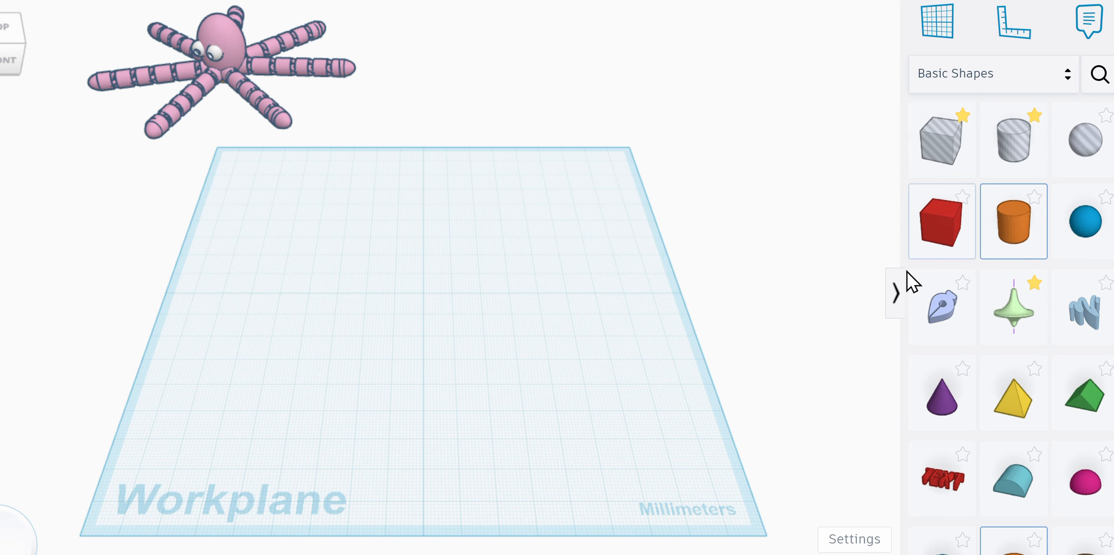
left_click_drag(907, 271, 423, 296)
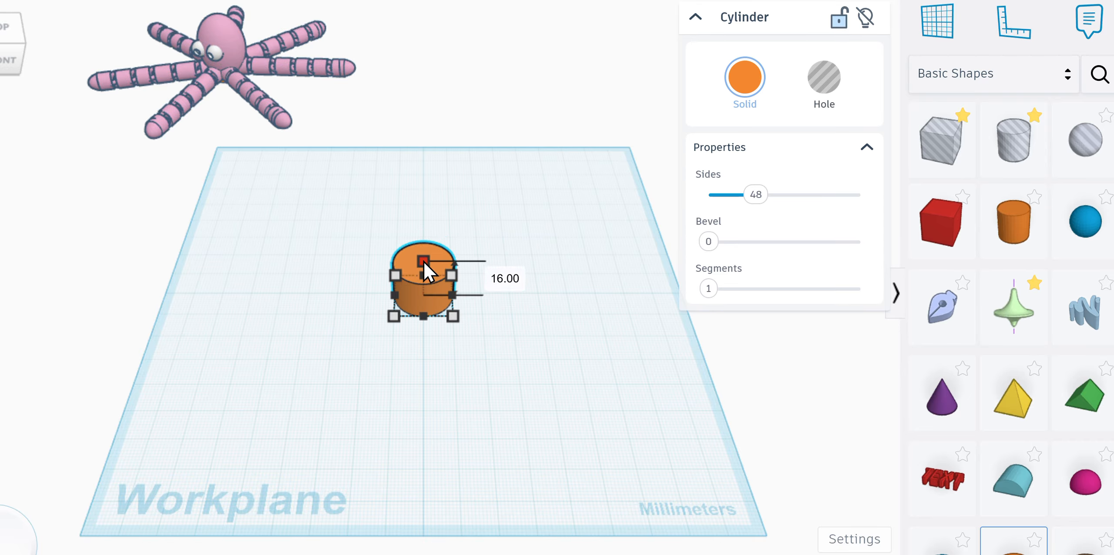
left_click_drag(424, 262, 423, 278)
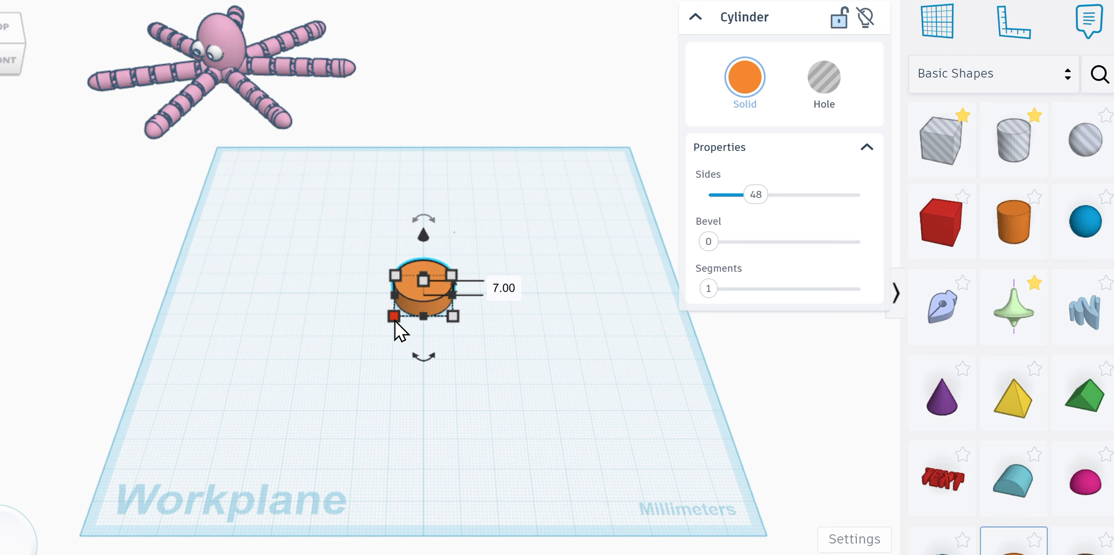
left_click_drag(394, 321, 403, 316)
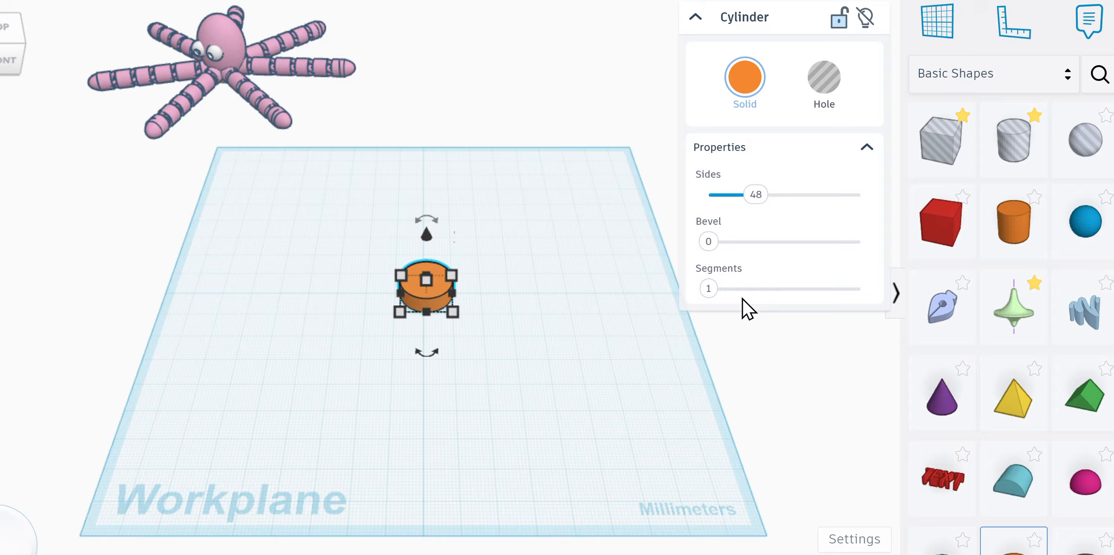
Step: Place a sphere on the cylinder and stretch it to 23.42 mm wide, 28 mm tall
left_click(1086, 241)
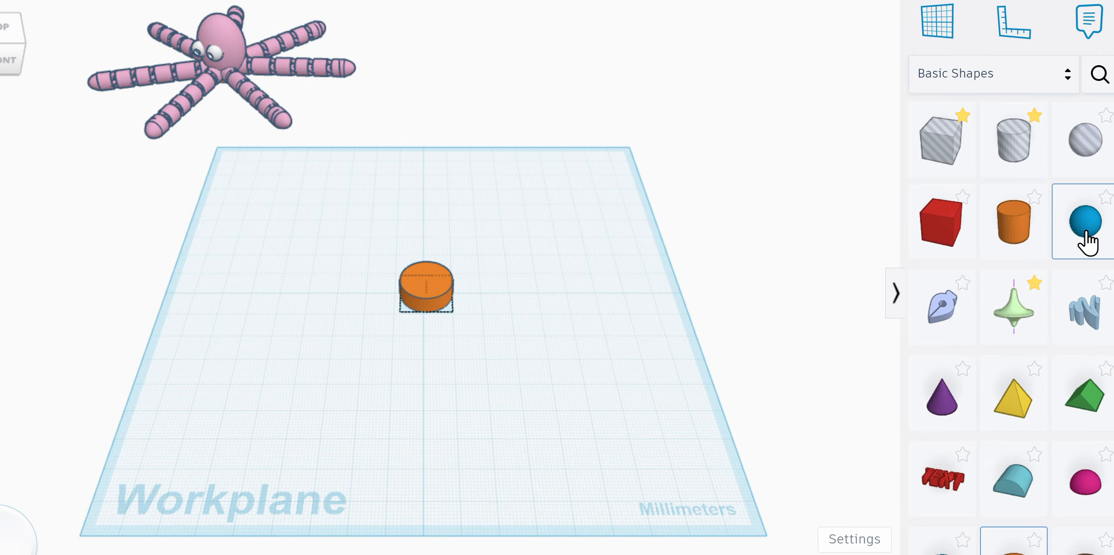
left_click(428, 282)
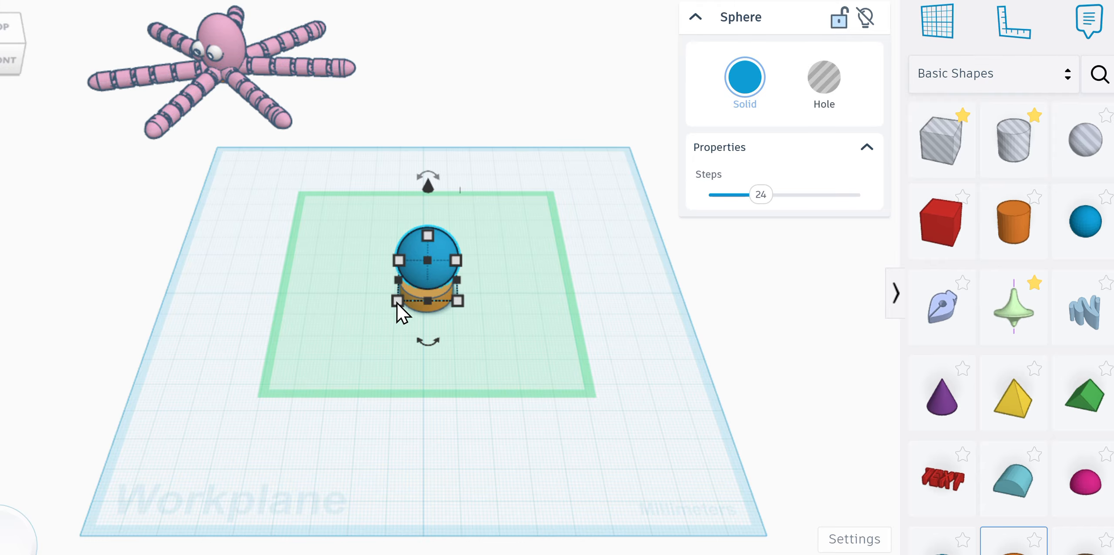
left_click_drag(396, 301, 387, 307)
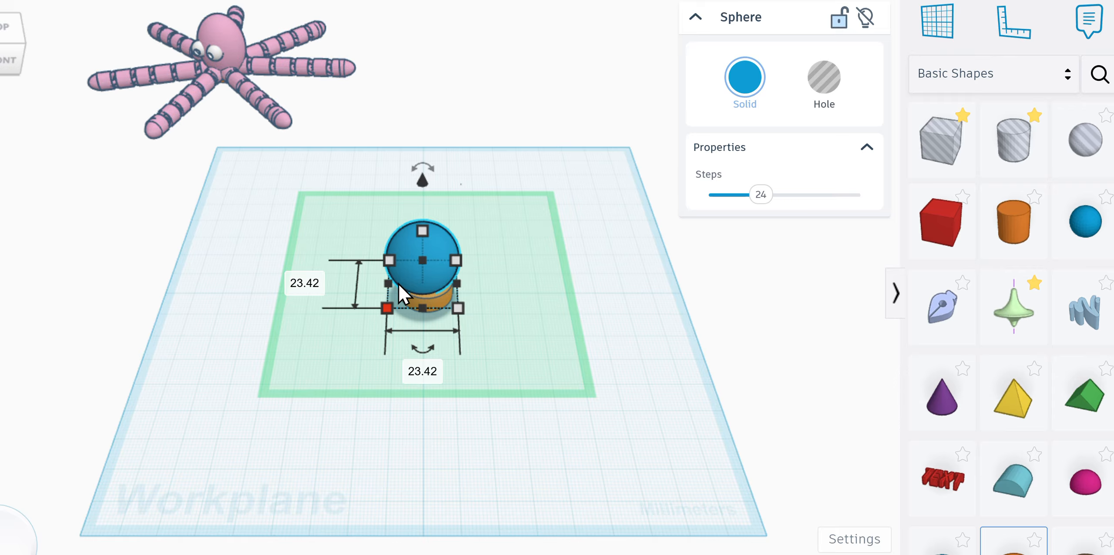
left_click_drag(421, 229, 424, 225)
Step: Centre-align the egg-shaped sphere over the cylinder on both axes
left_click_drag(330, 213, 489, 337)
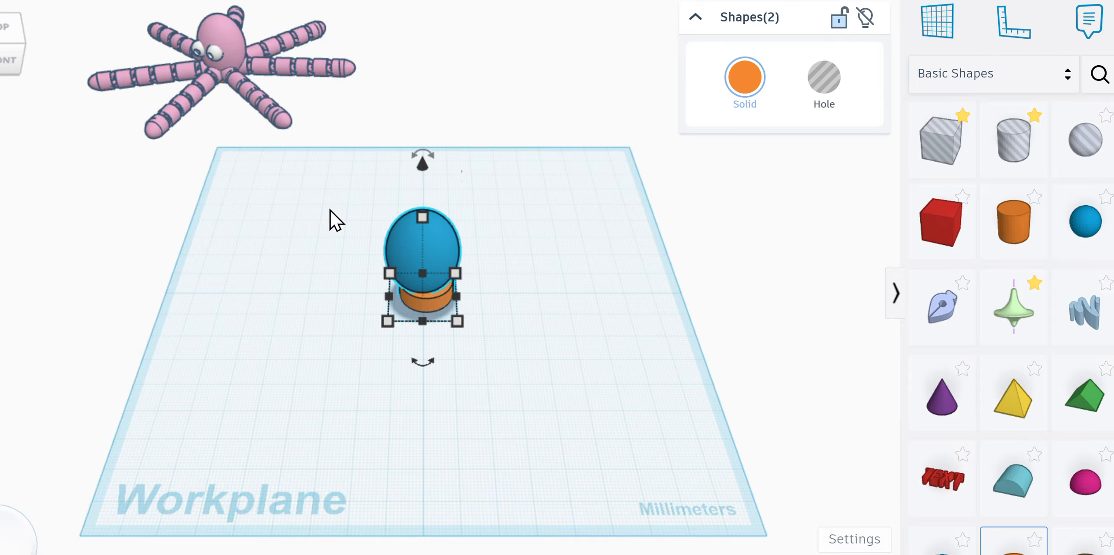
key("l")
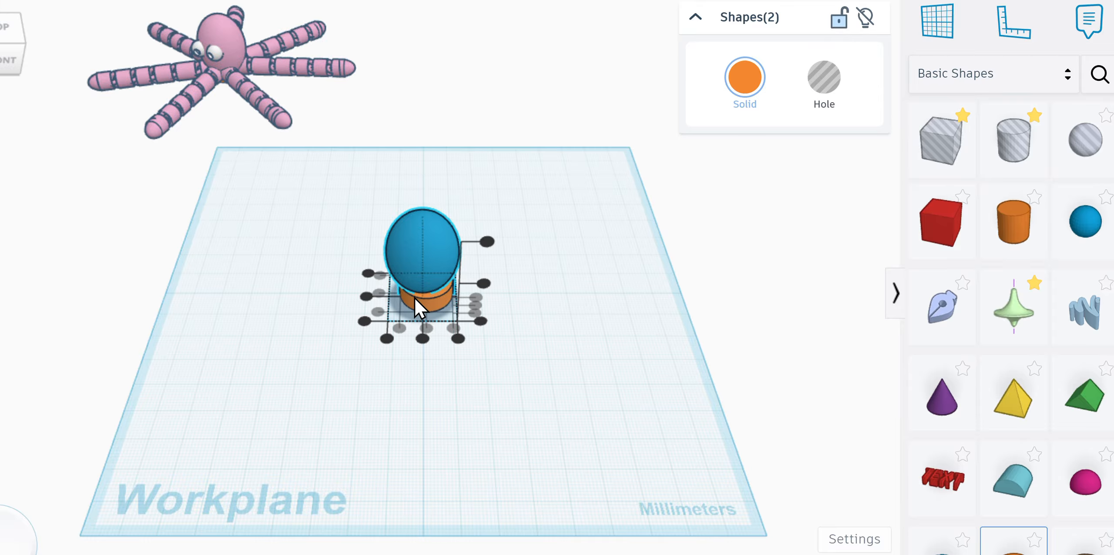
left_click(427, 327)
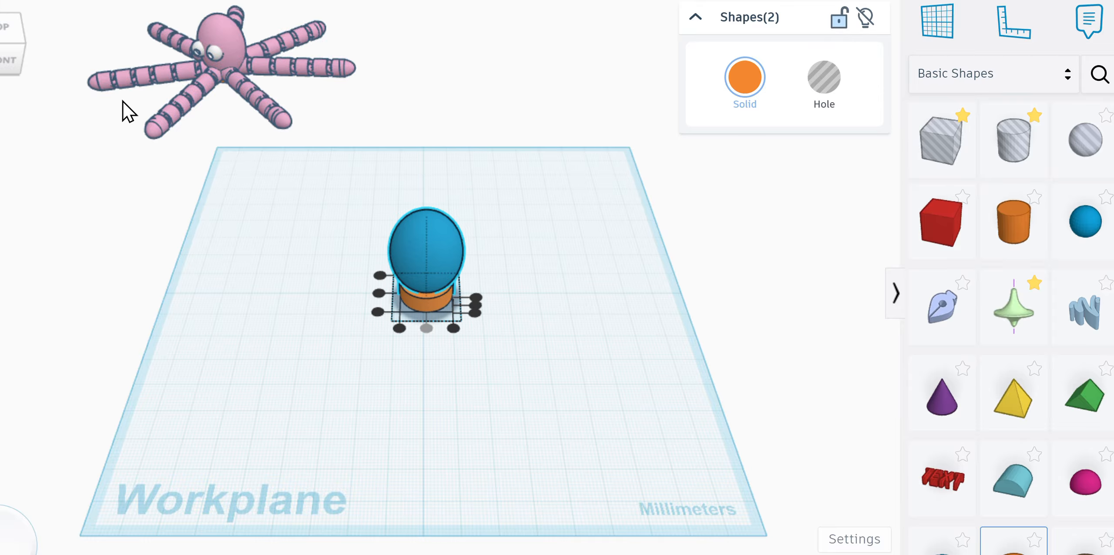
left_click_drag(0, 48, 94, 63)
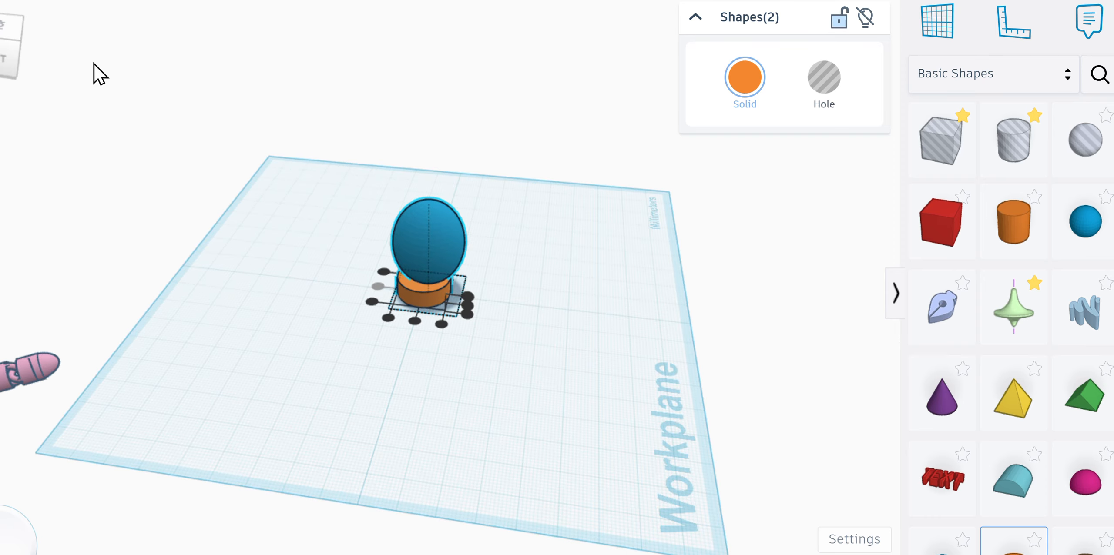
left_click(415, 322)
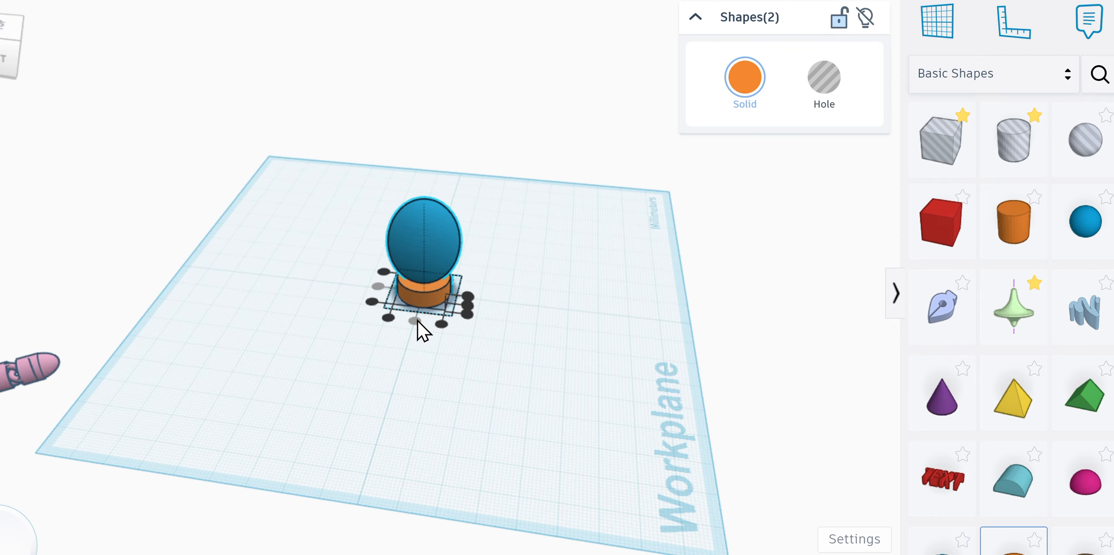
left_click_drag(7, 60, 105, 55)
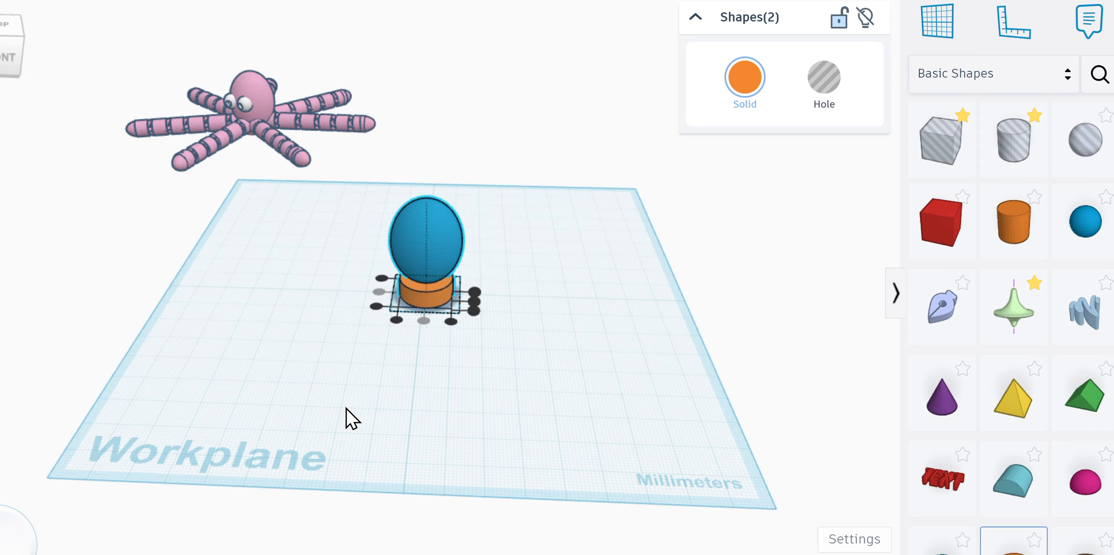
left_click(356, 394)
Step: Lower the sphere to -6.30 so it sinks partly into the cylinder
left_click(420, 246)
left_click_drag(428, 140, 426, 161)
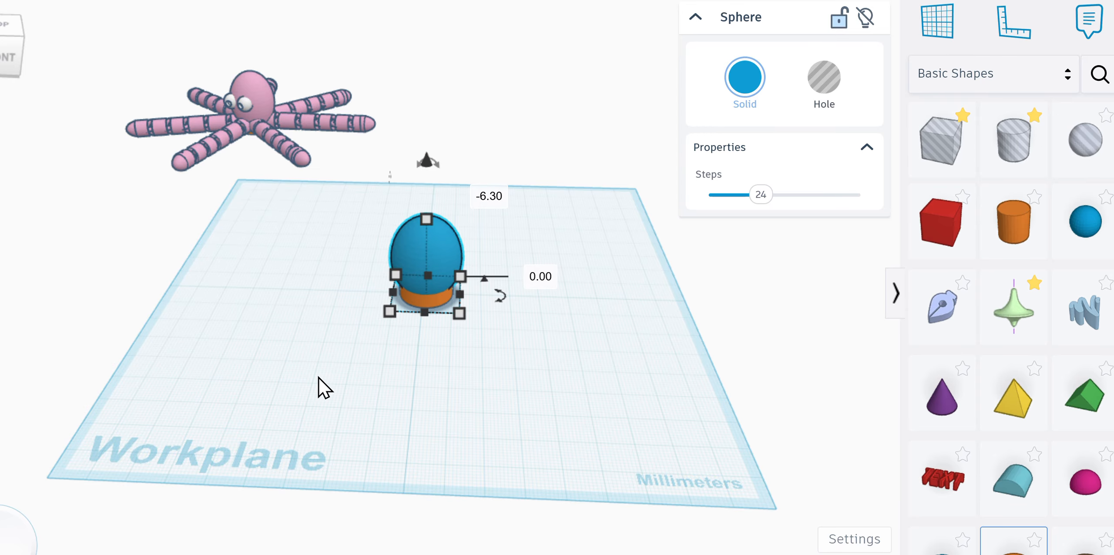
left_click(317, 378)
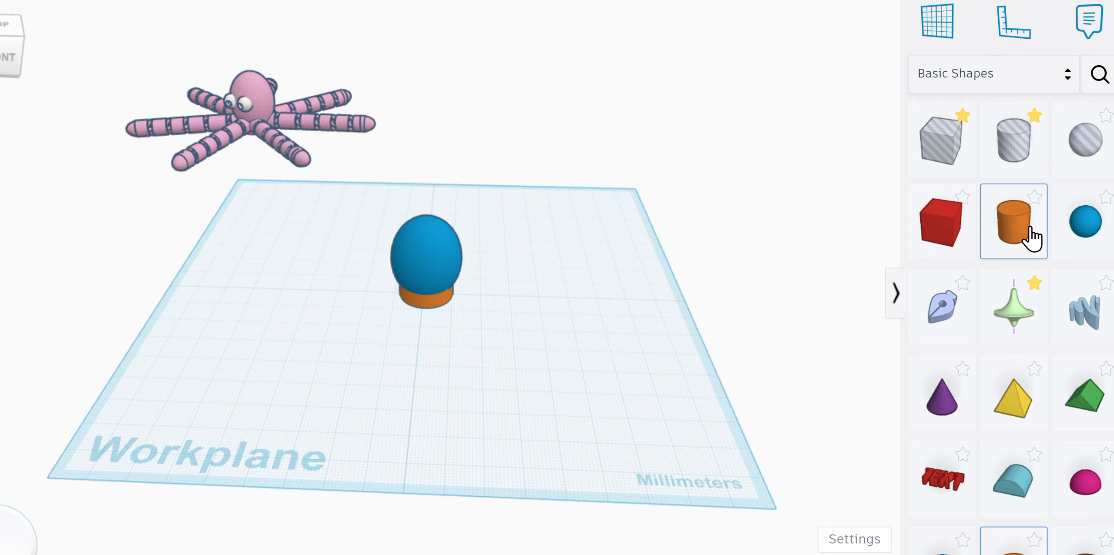
Step: Add a new cylinder beside the egg head and stretch it to 70 mm tall
left_click_drag(1033, 238, 344, 375)
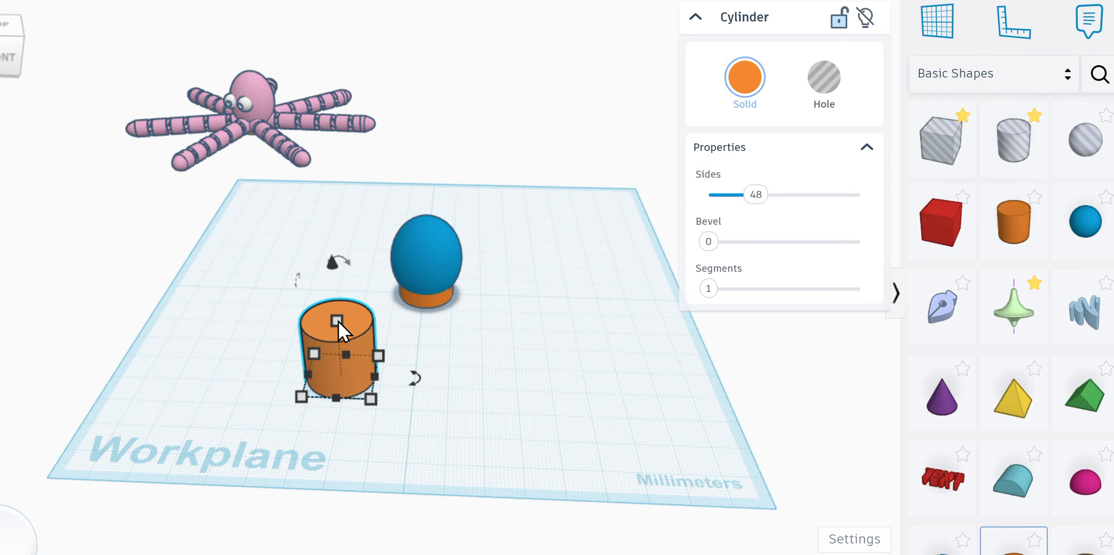
left_click_drag(338, 320, 335, 154)
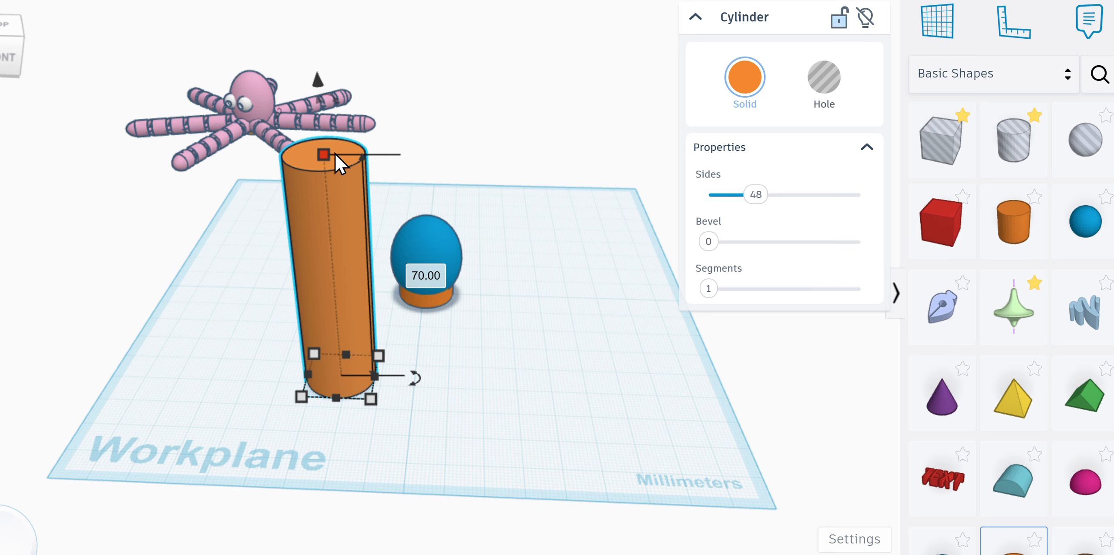
mouse_move(13, 67)
left_mouse_down()
mouse_move(37, 69)
mouse_move(20, 69)
left_mouse_up()
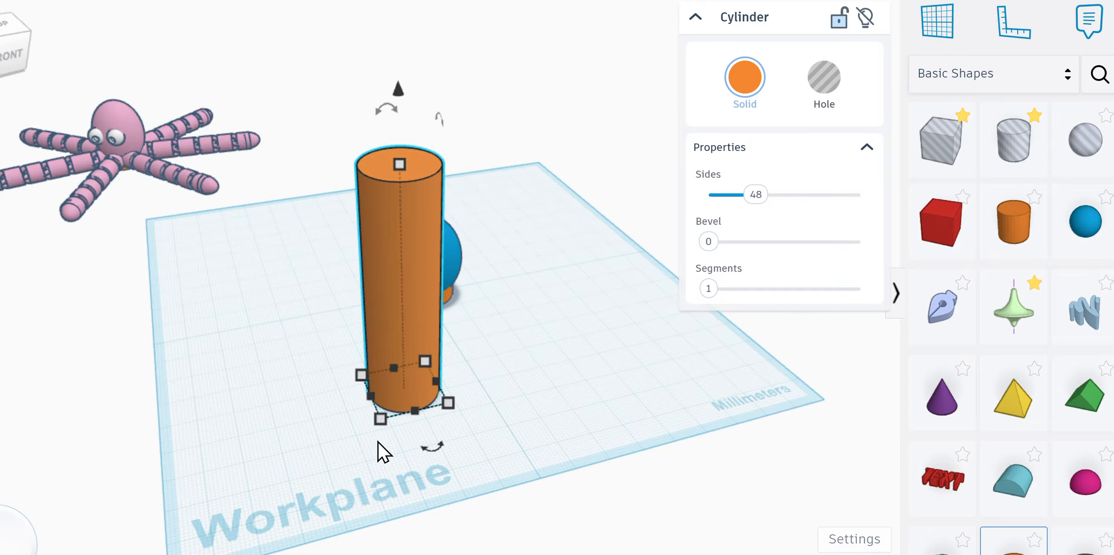
Step: Narrow the tall cylinder's base to 10 × 10 mm
left_click(379, 419)
left_click_drag(387, 415, 404, 391)
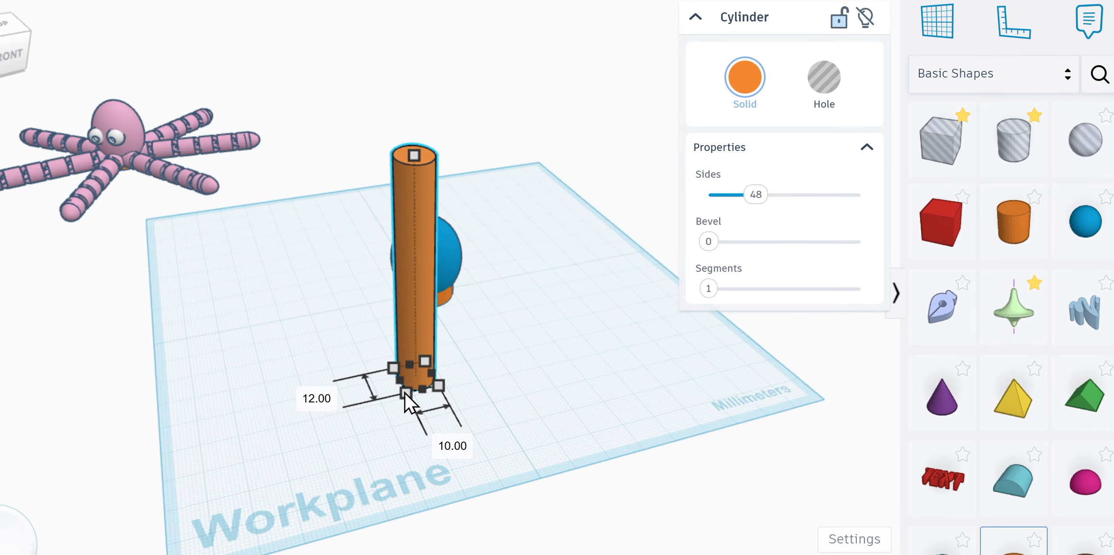
left_click(327, 396)
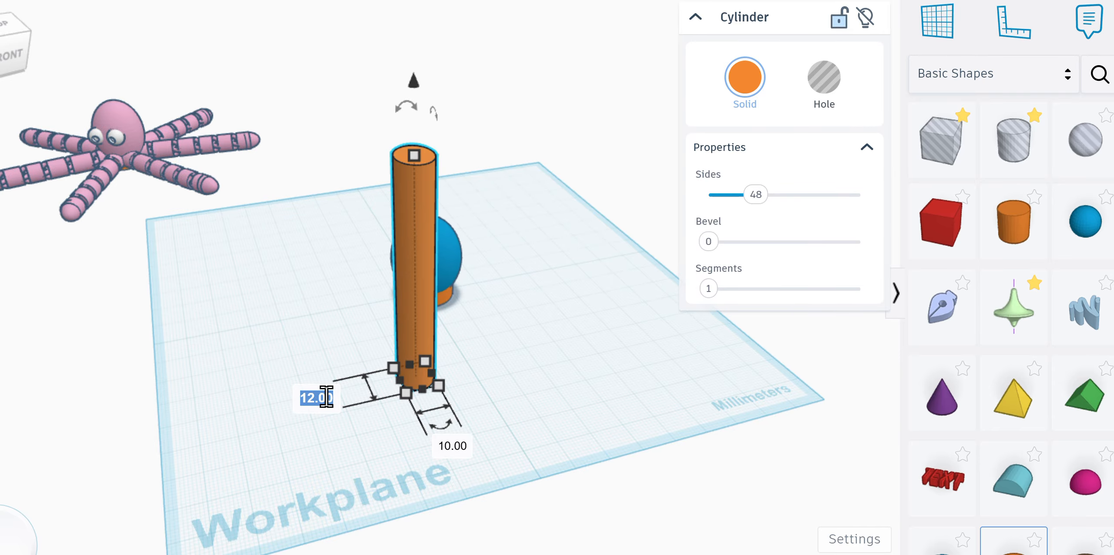
type("10")
key("Return")
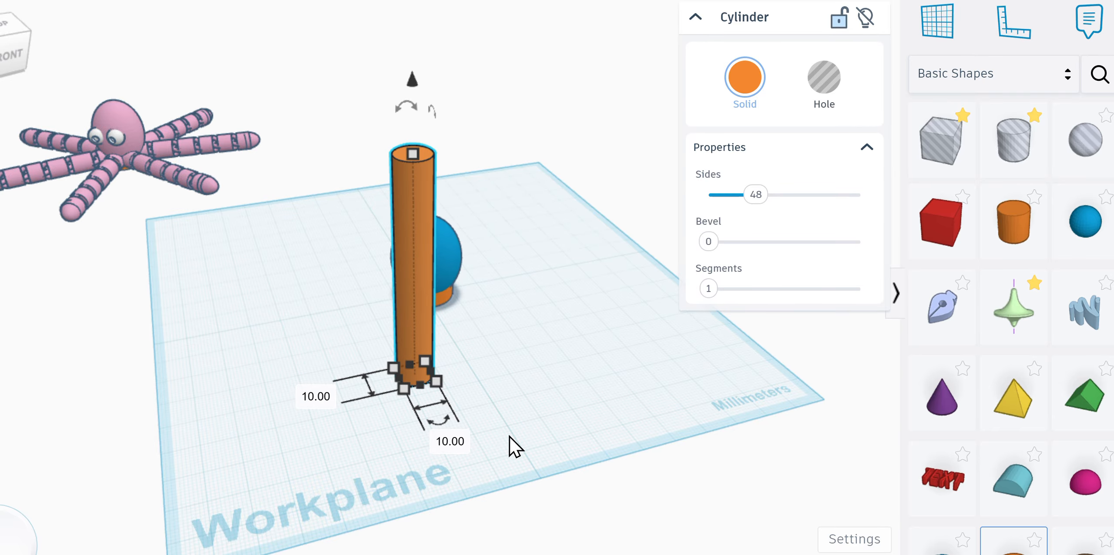
left_click(16, 50)
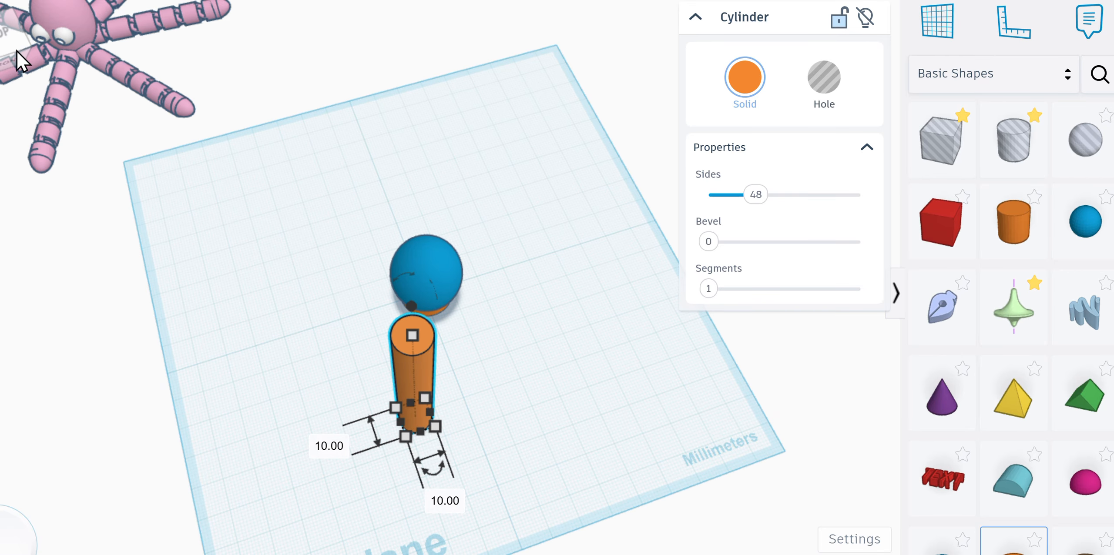
left_click(16, 50)
left_click(12, 56)
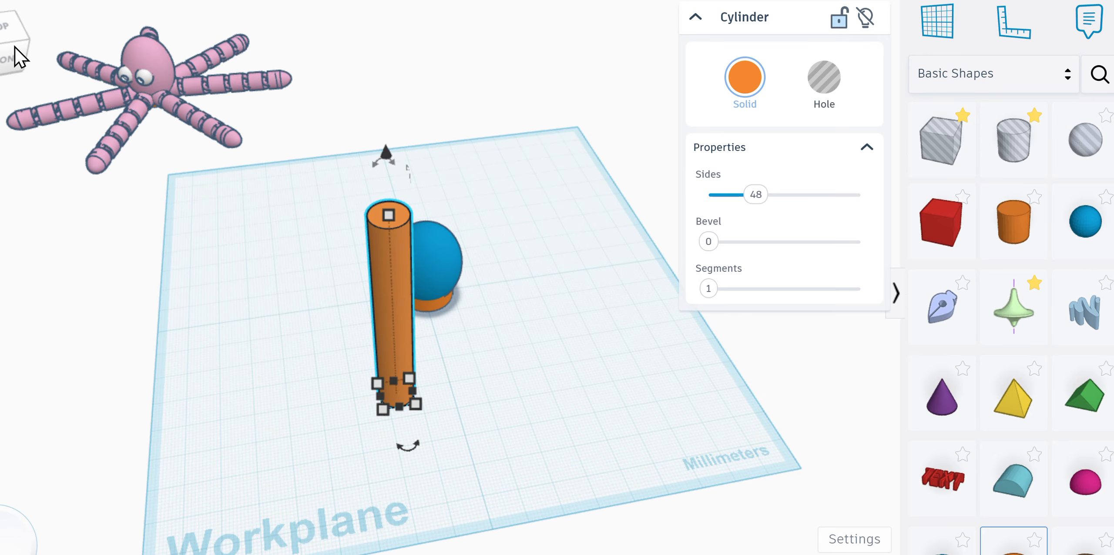
left_click(13, 51)
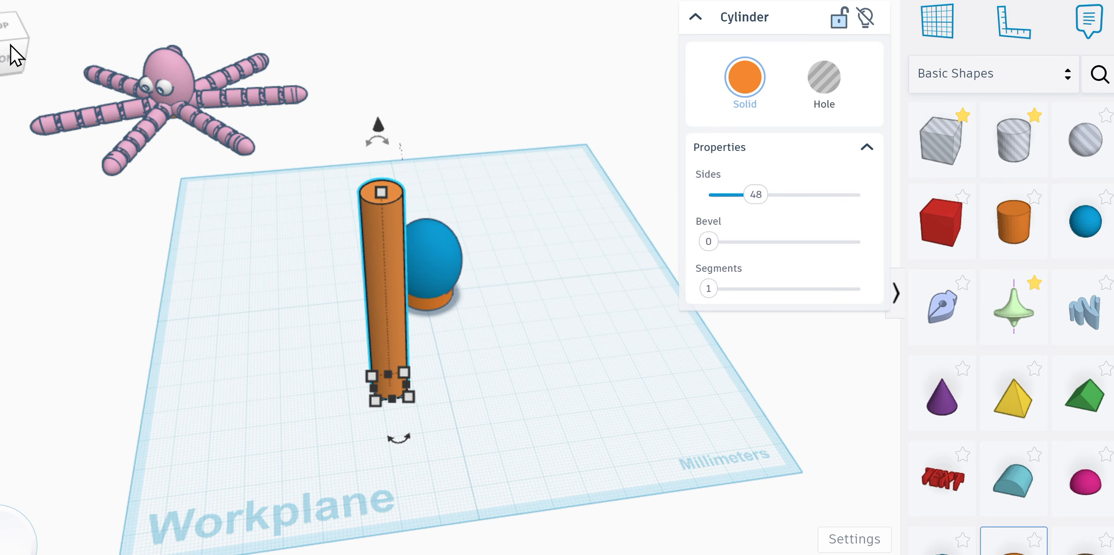
Step: Rotate the thin cylinder 90° to lie flat and drop it onto the workplane
left_click(379, 143)
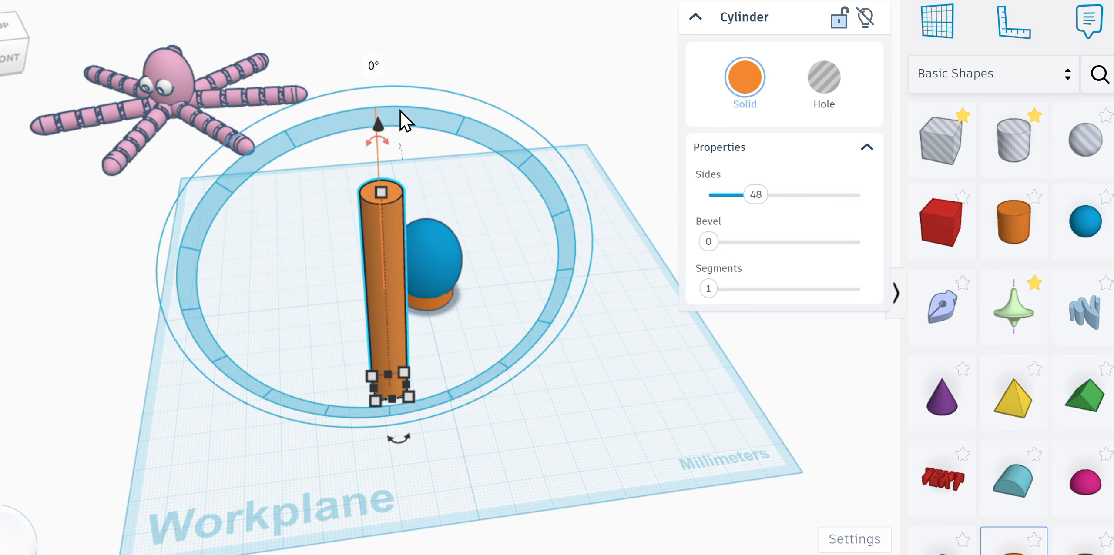
left_click(370, 67)
type("90")
key("Return")
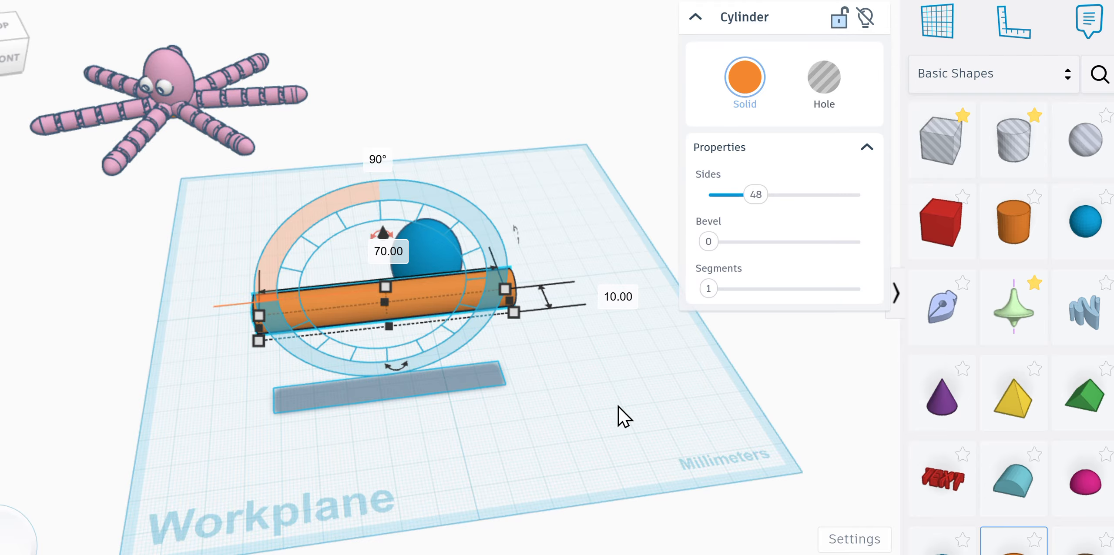
left_click_drag(385, 233, 395, 287)
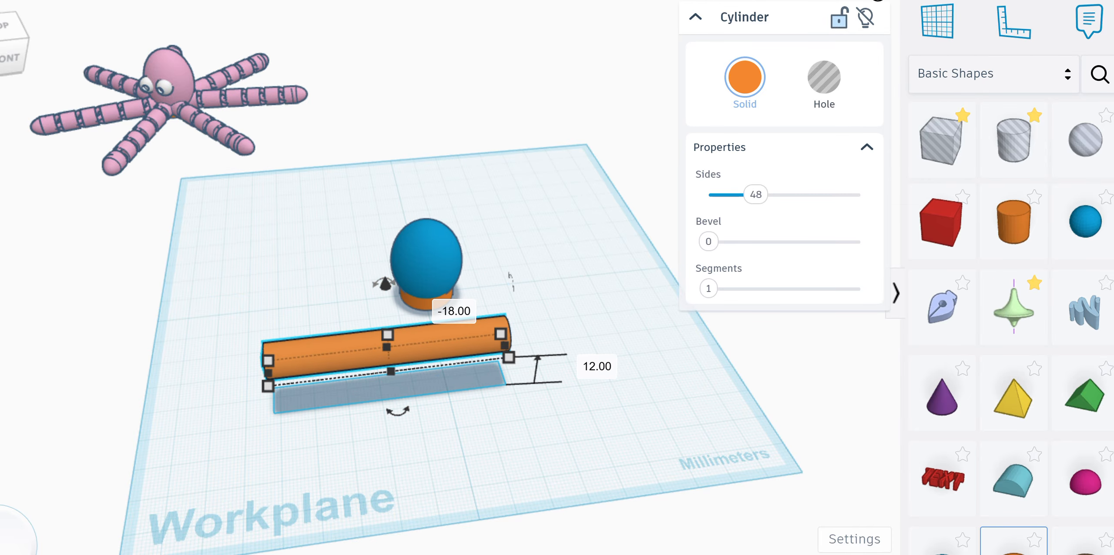
key("d")
left_click(620, 406)
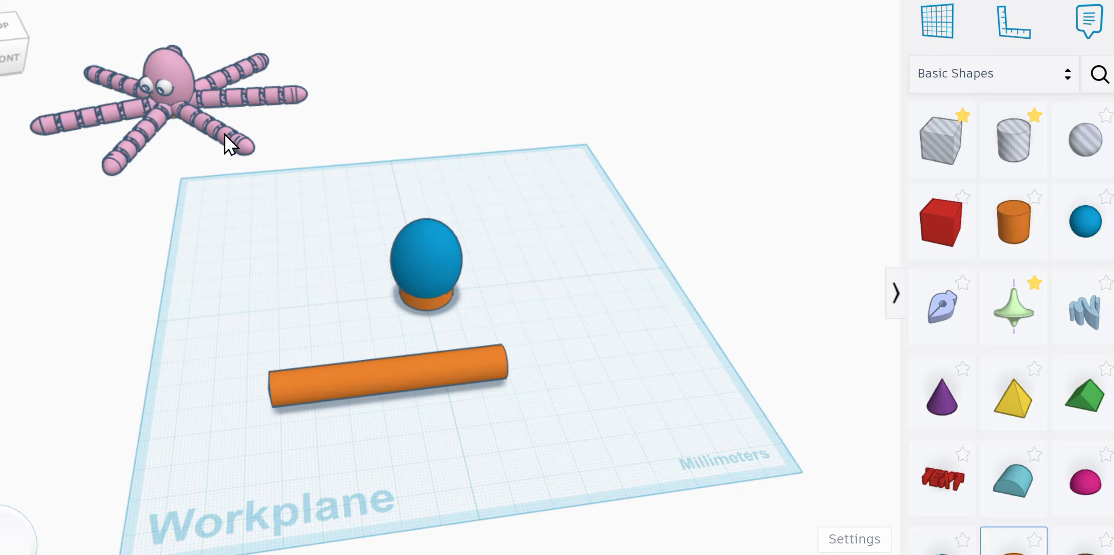
Step: Swing the rod about 51° against the egg head's base and add a half sphere
left_click(392, 379)
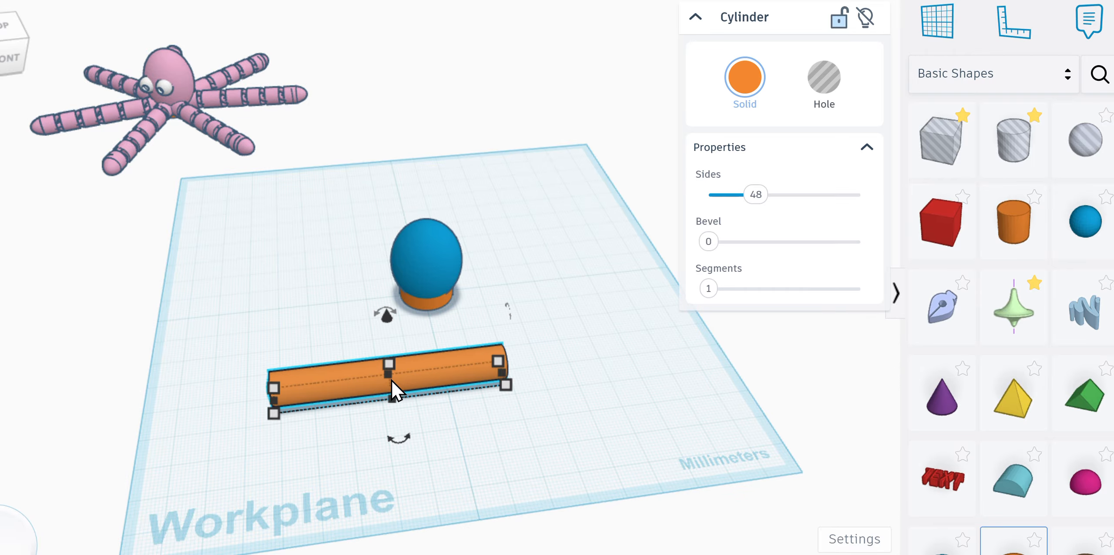
mouse_move(400, 442)
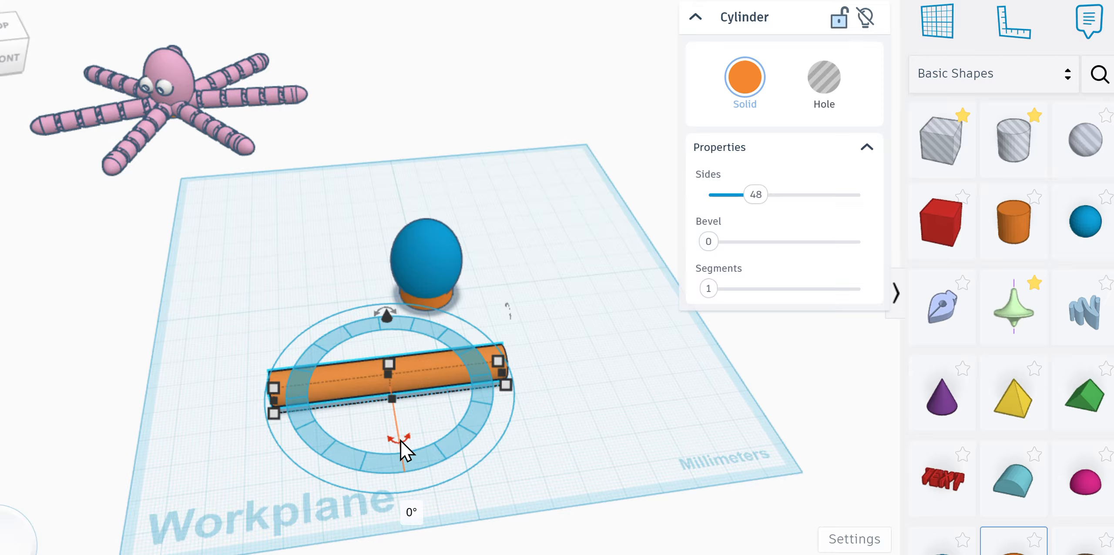
left_click_drag(400, 442, 138, 340)
left_click(715, 407)
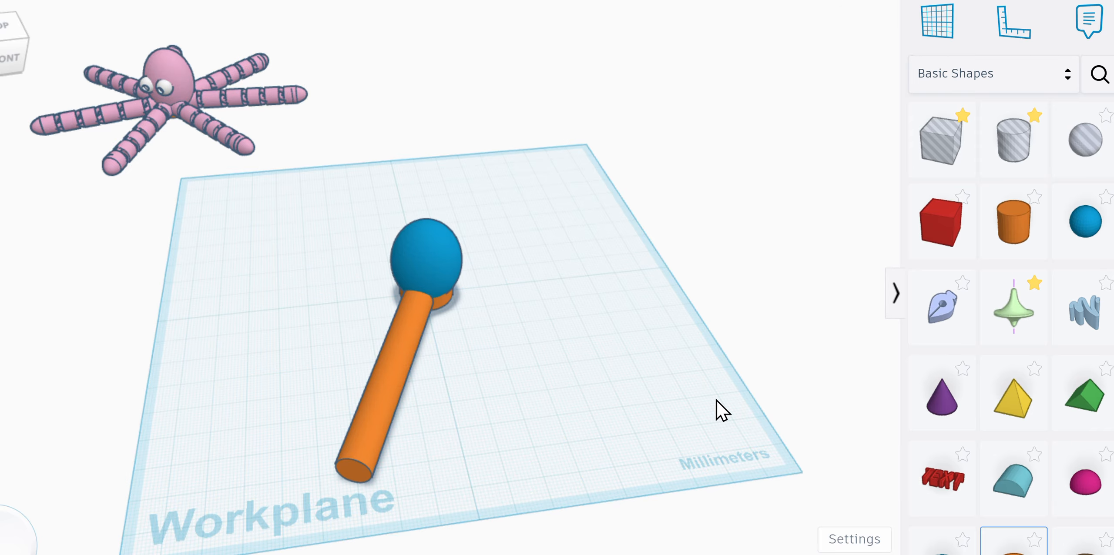
left_click_drag(380, 423, 379, 412)
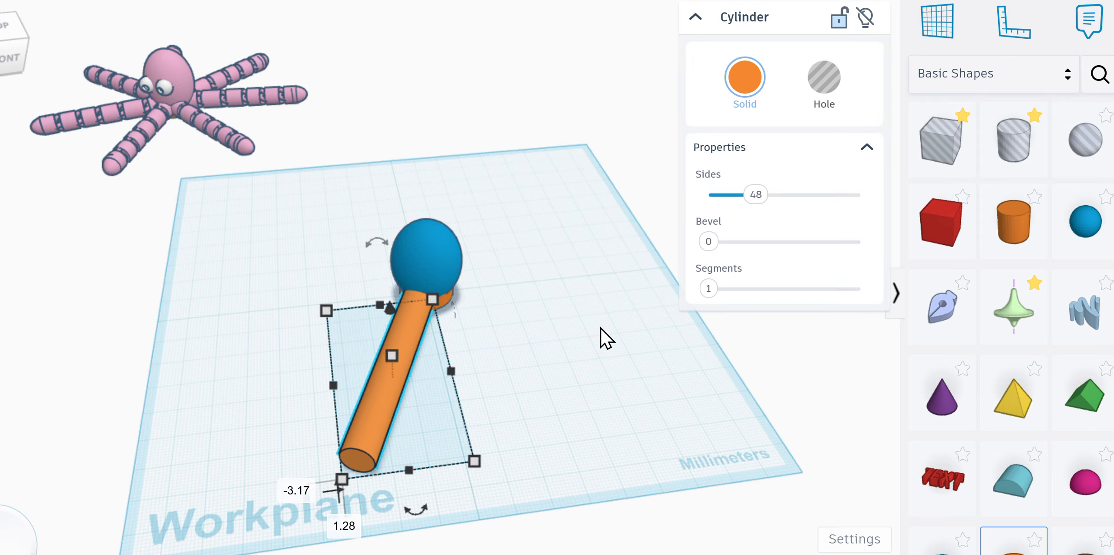
left_click_drag(1074, 489, 274, 377)
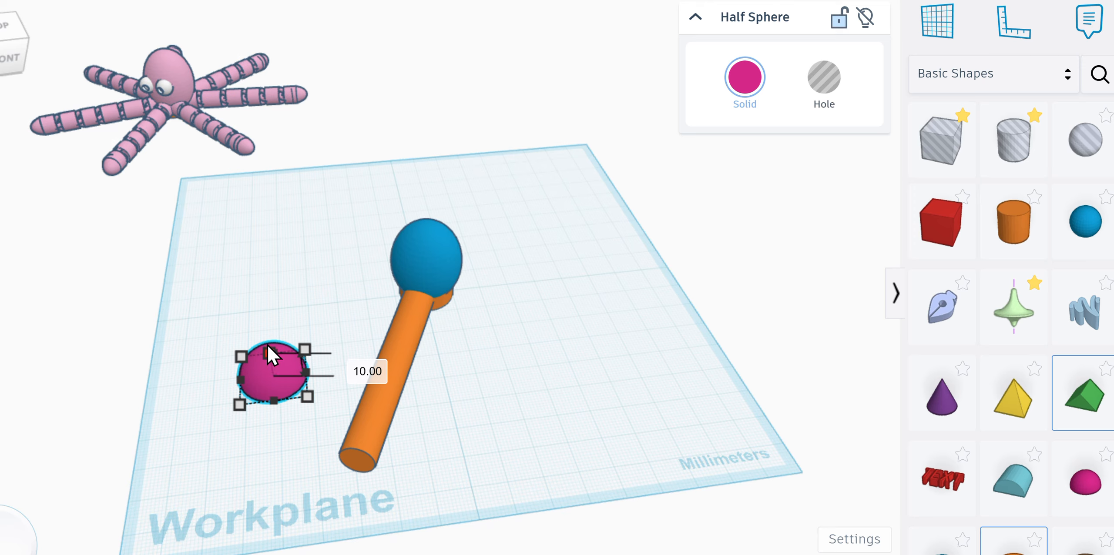
Step: Make the half sphere taller with a 10 × 10 mm footprint
left_click_drag(267, 345, 267, 338)
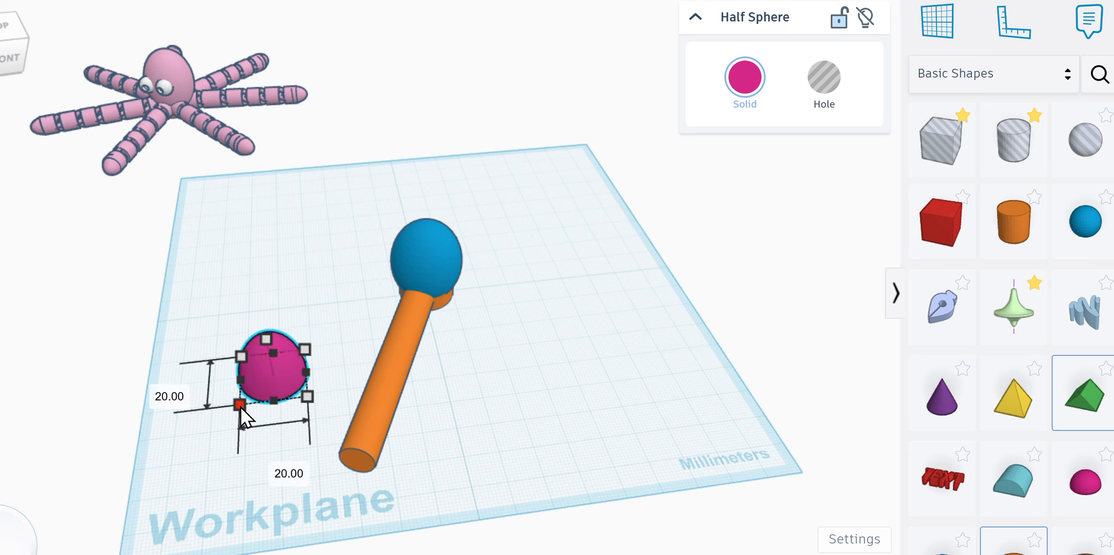
left_click_drag(240, 406, 261, 388)
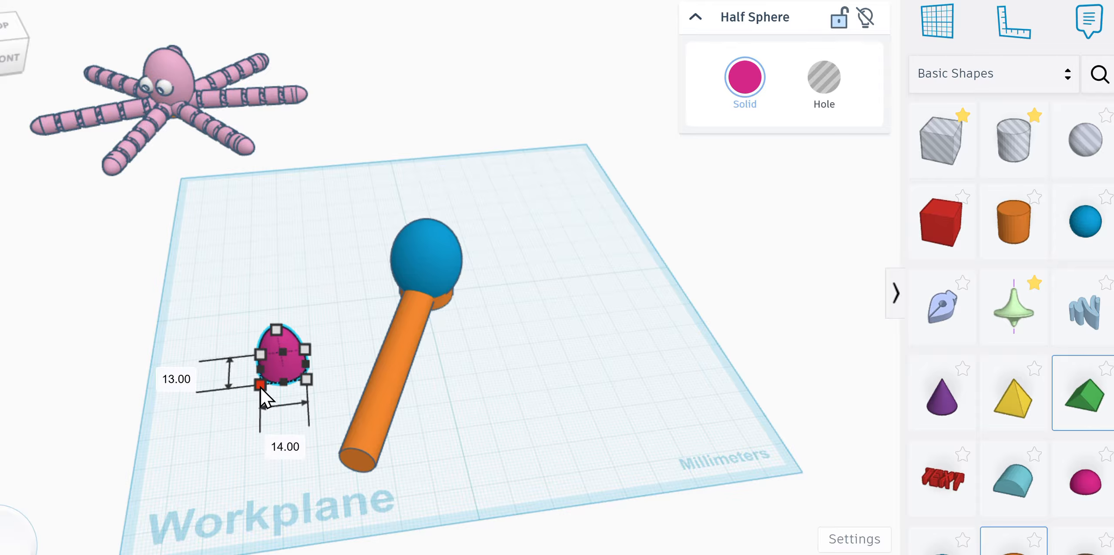
left_click(286, 446)
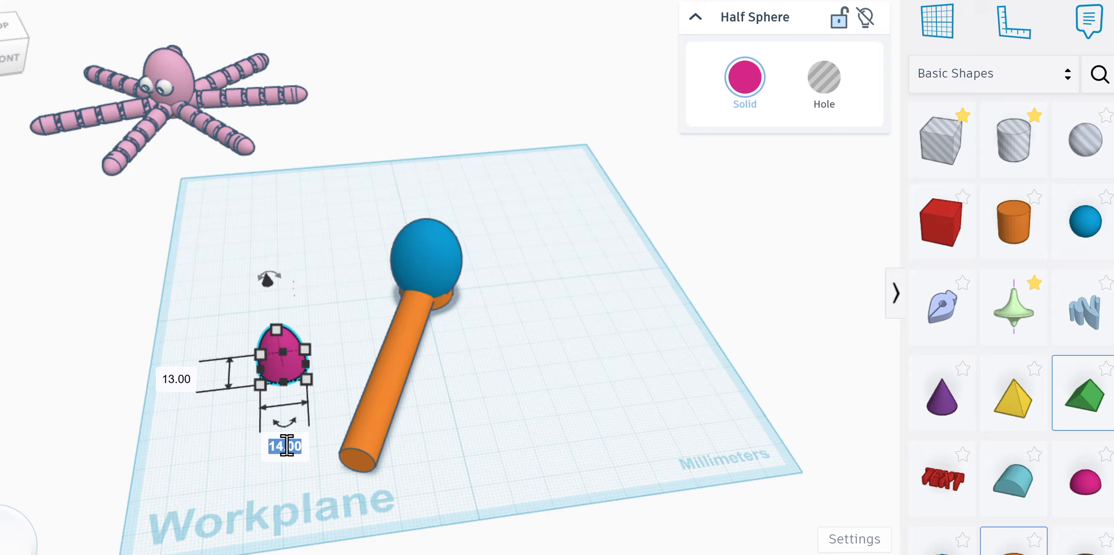
type("10")
key("Return")
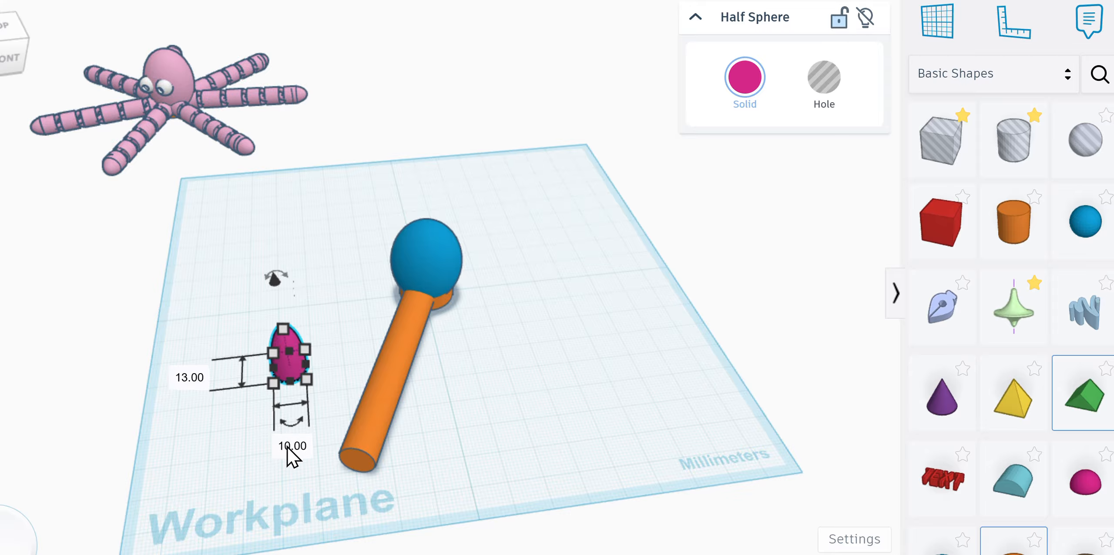
left_click(190, 377)
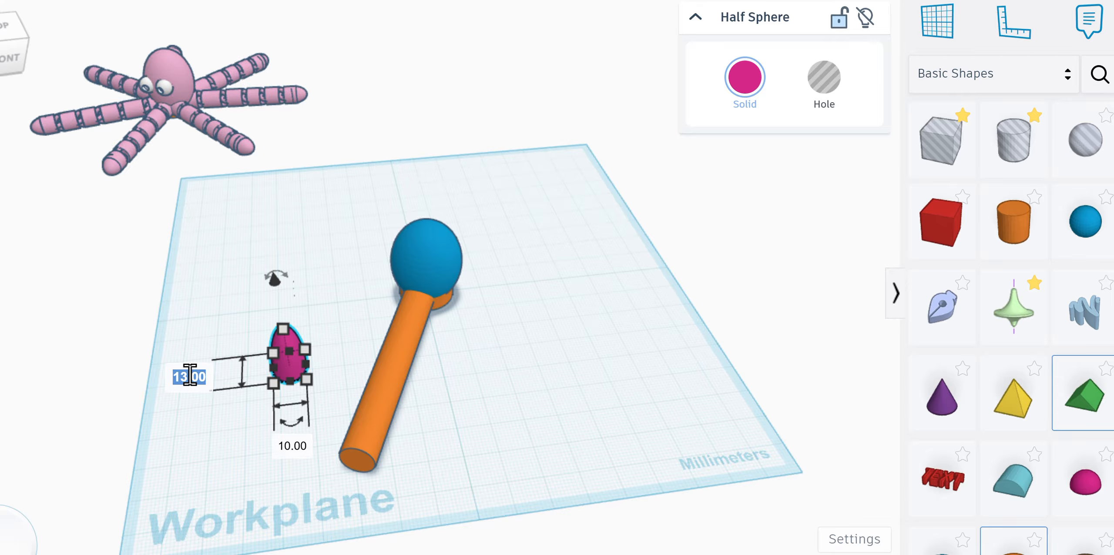
type("10")
key("Return")
Step: Move the narrowed half sphere toward the workplane's front edge
left_click(551, 470)
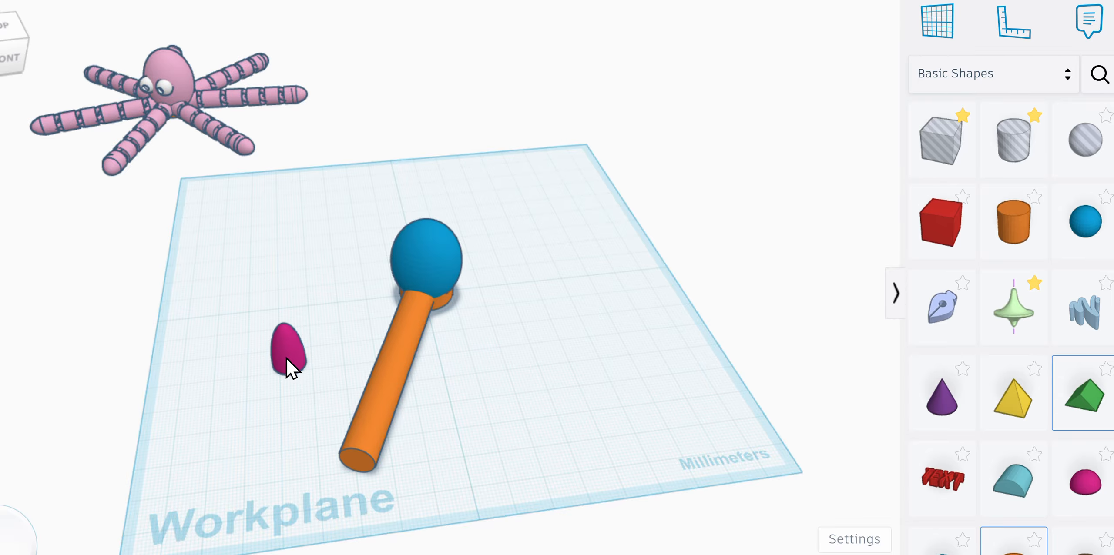
left_click_drag(288, 366, 291, 471)
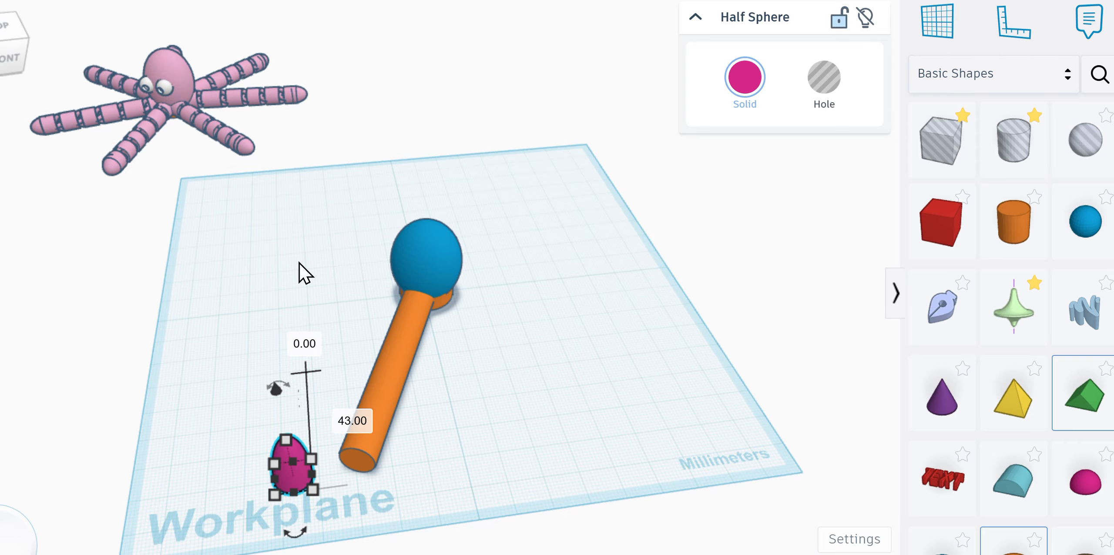
right_click_drag(522, 35, 685, 29)
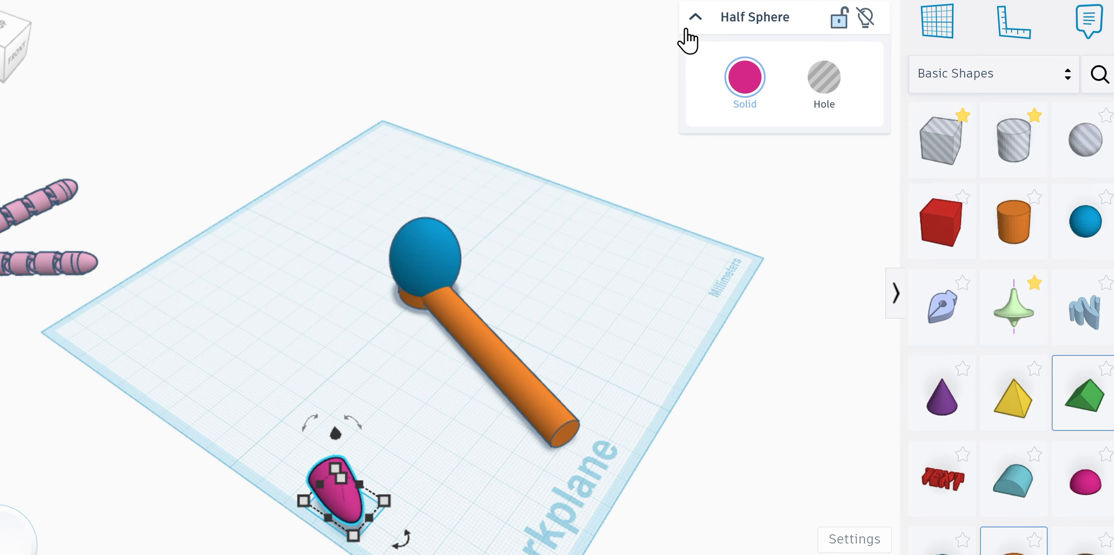
left_click(935, 22)
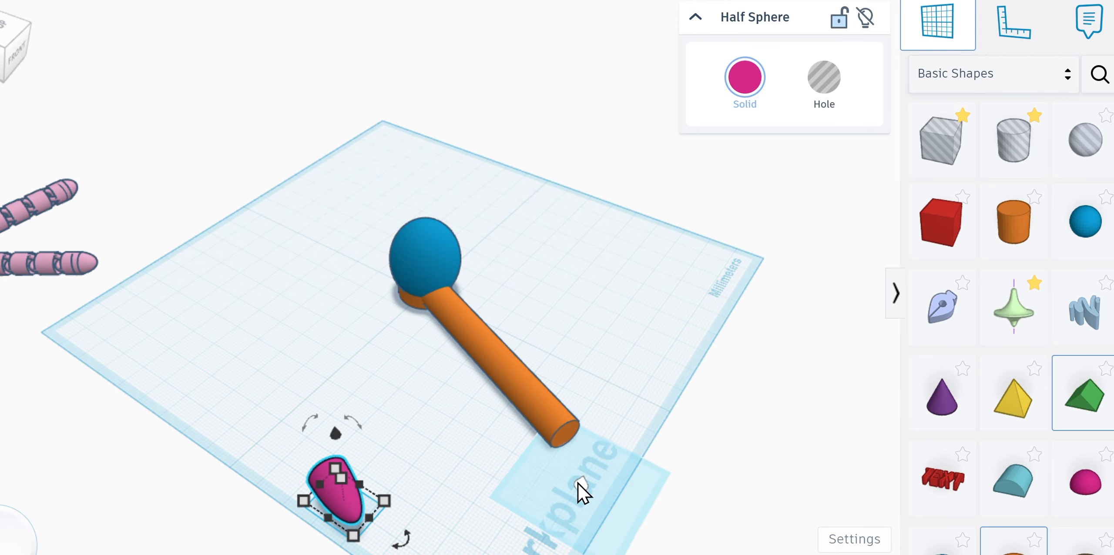
Step: Set the work plane on the orange cylinder's end face
left_click(567, 435)
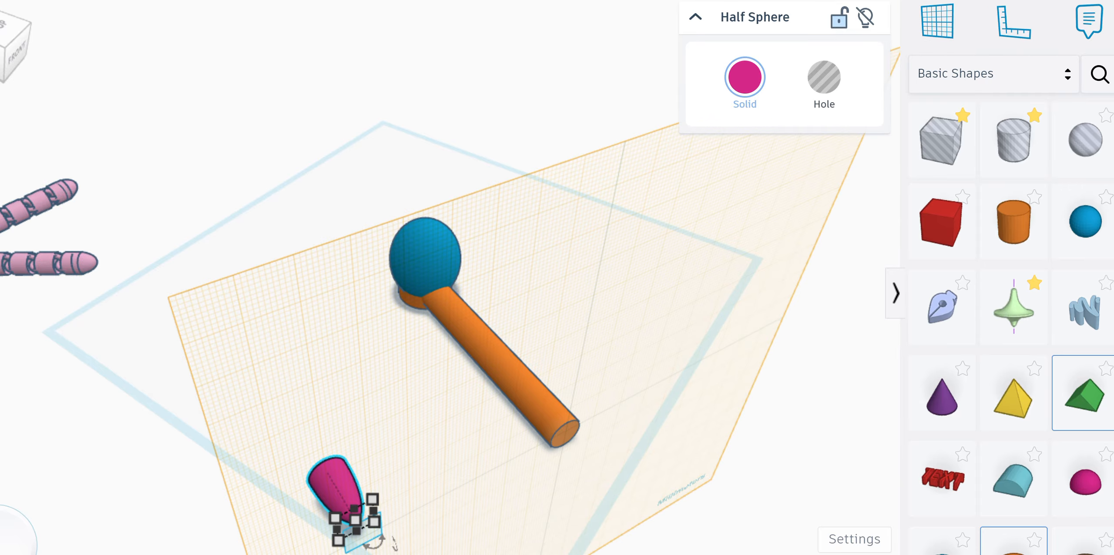
key("f")
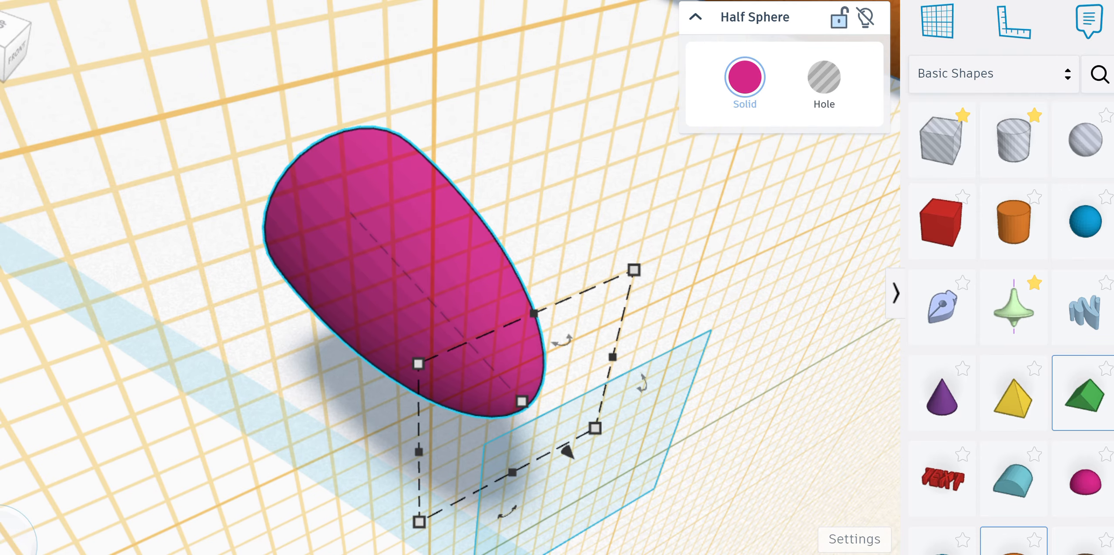
left_click(488, 161)
key("minus")
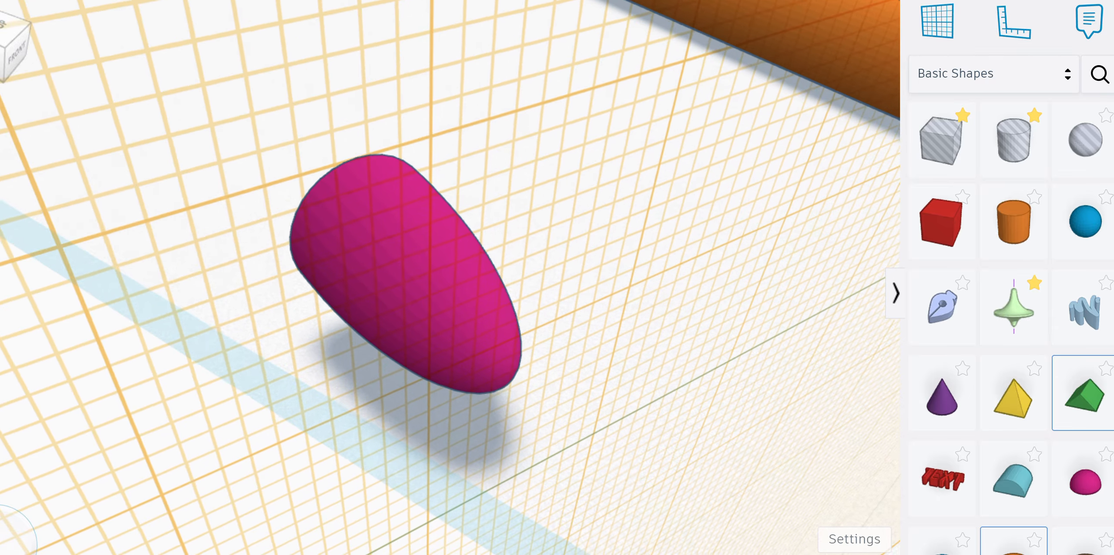
key("f")
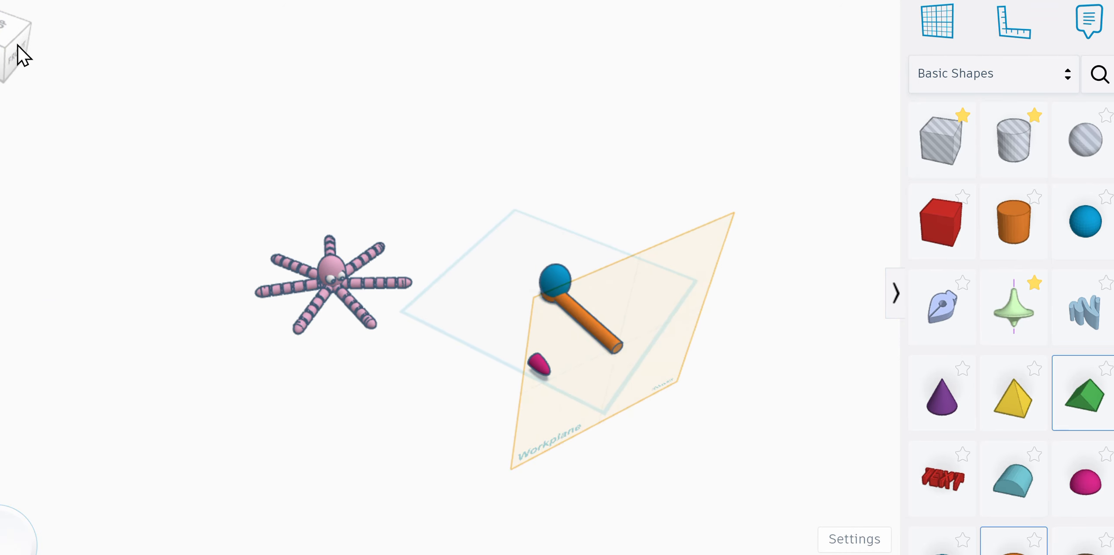
Step: From the front view, move the half sphere up against the cylinder's free end
left_click(17, 46)
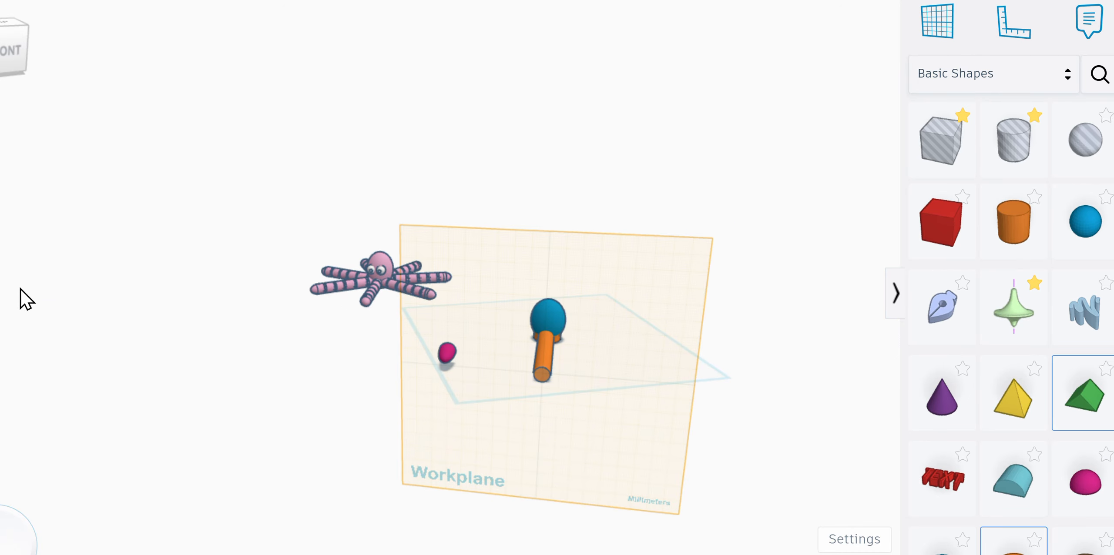
key("plus")
key("plus")
key("plus")
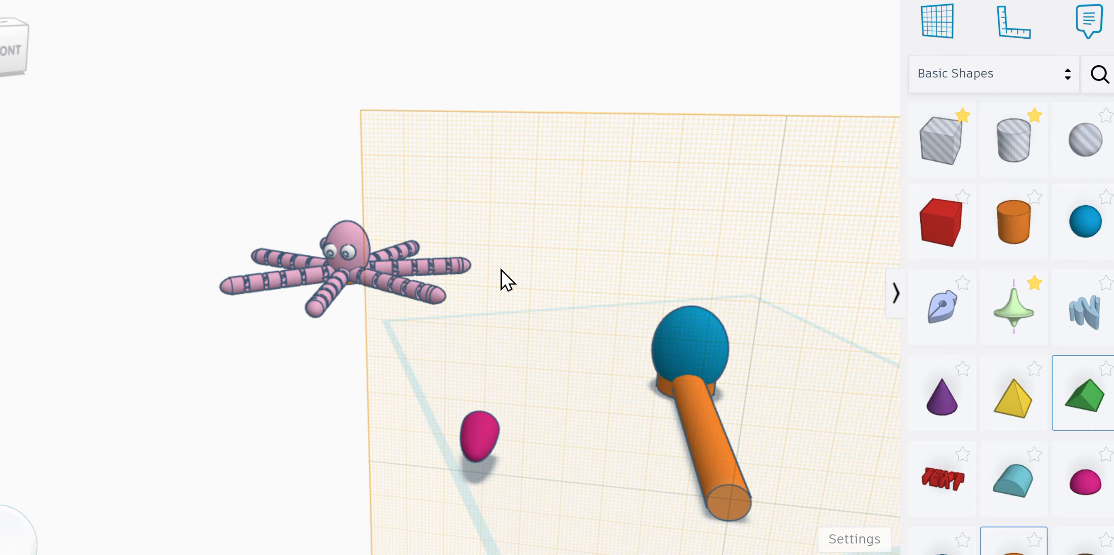
left_click(17, 50)
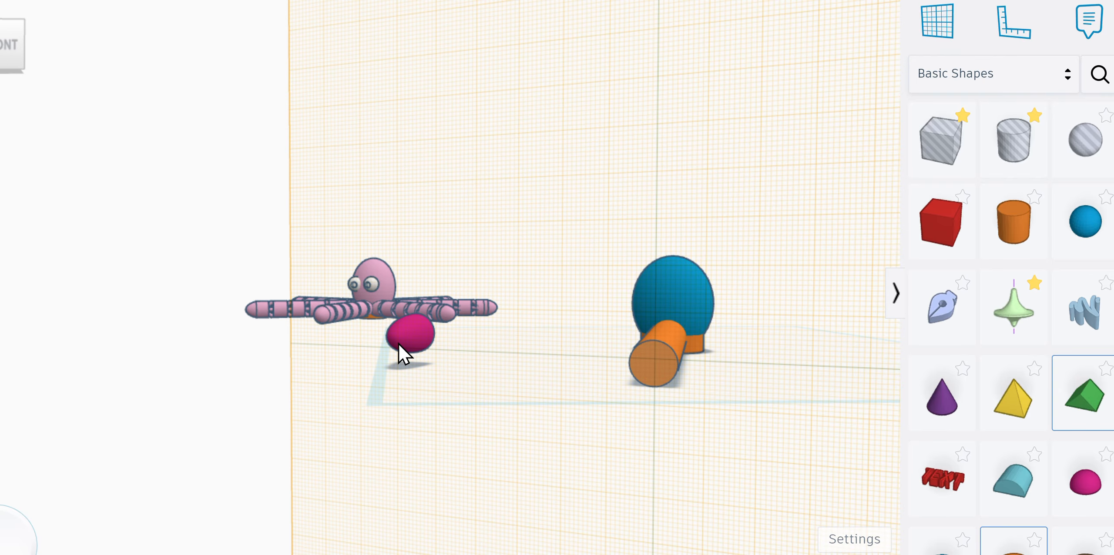
left_click_drag(398, 342, 656, 426)
left_click_drag(654, 425, 651, 427)
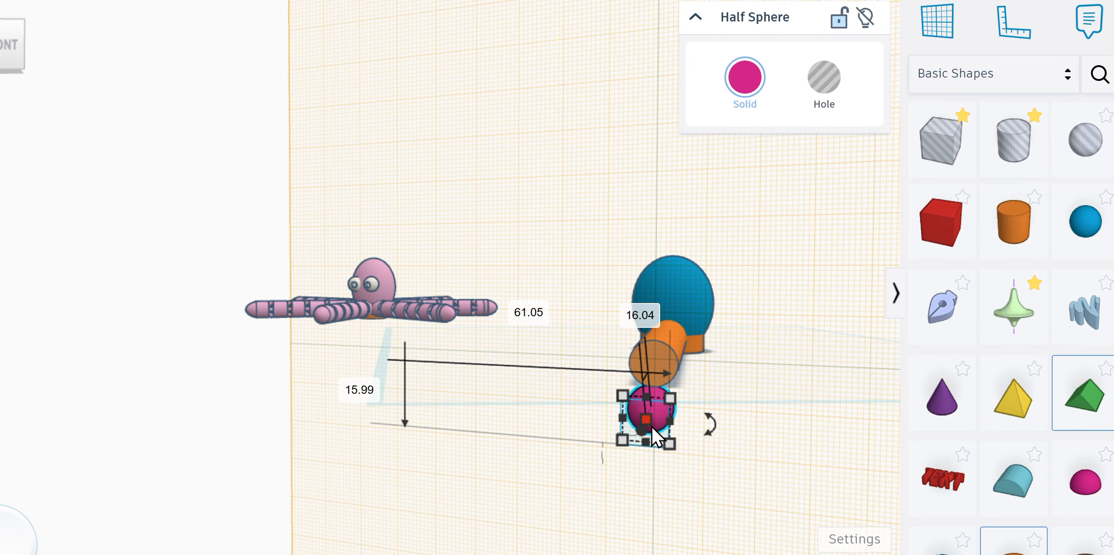
Step: Check the tip's fit from several angles, then box-select the rod and half sphere
left_click(3, 50)
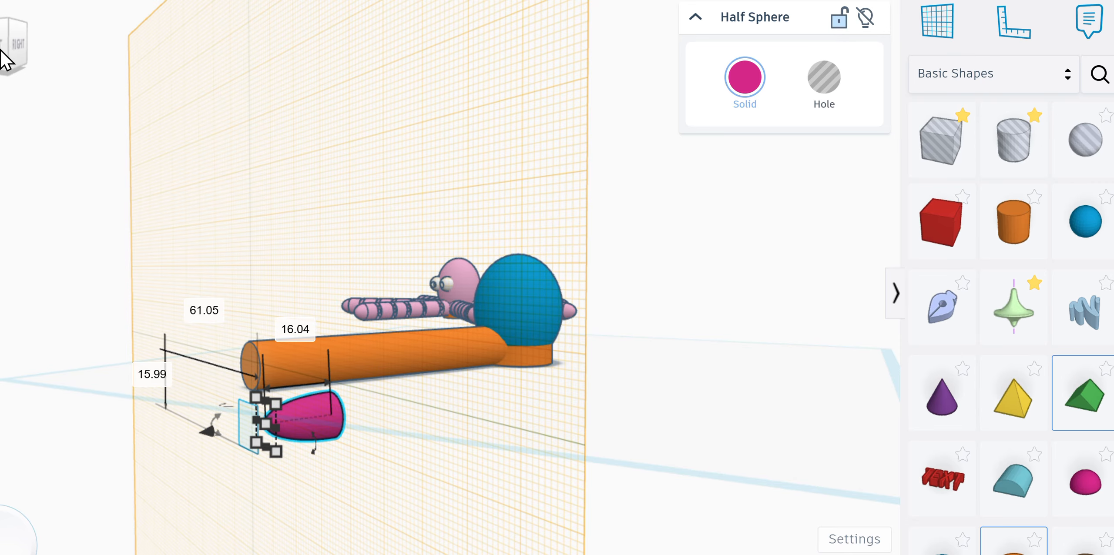
left_click(5, 52)
left_click(28, 61)
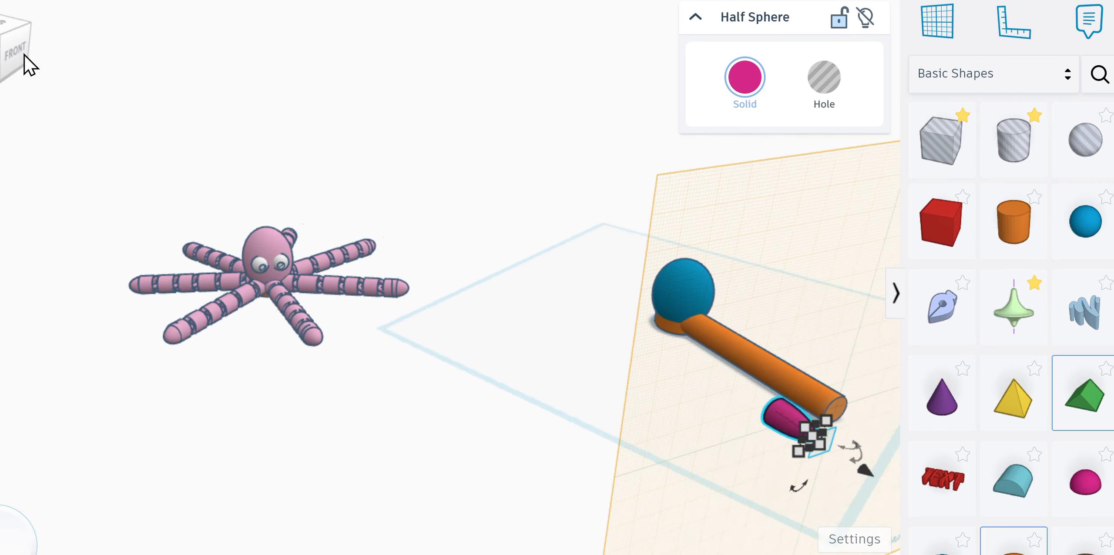
left_click_drag(24, 55, 16, 56)
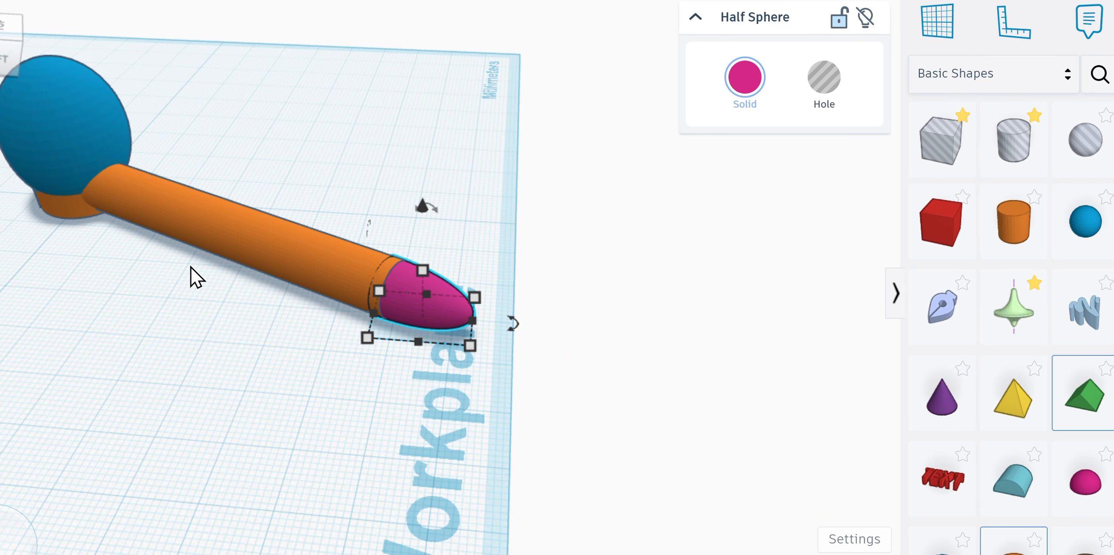
left_click_drag(108, 250, 485, 376)
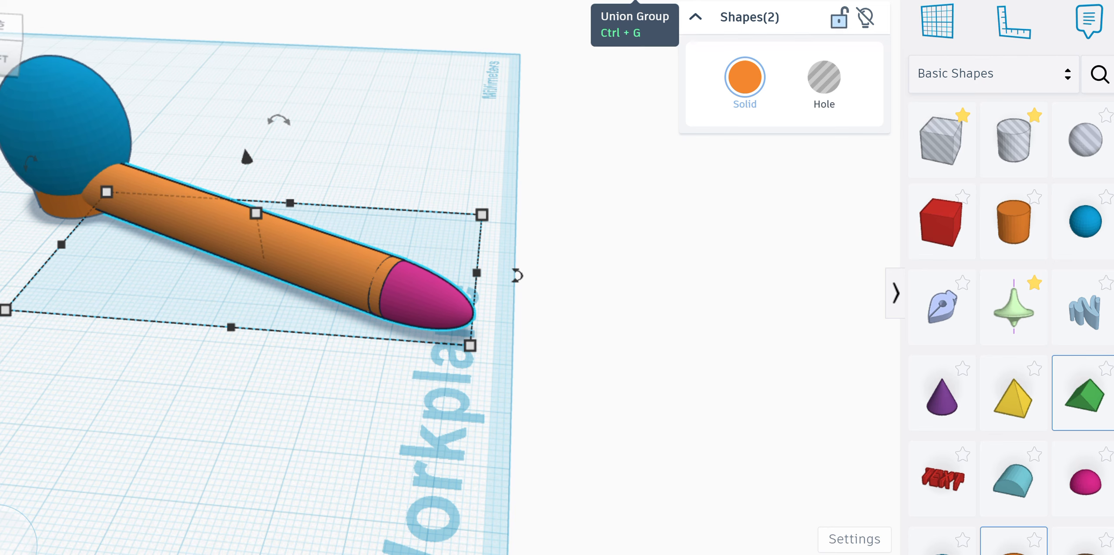
Step: Group rod and tip into one tentacle, deselect it, and open the shape library categories
left_click(635, 1)
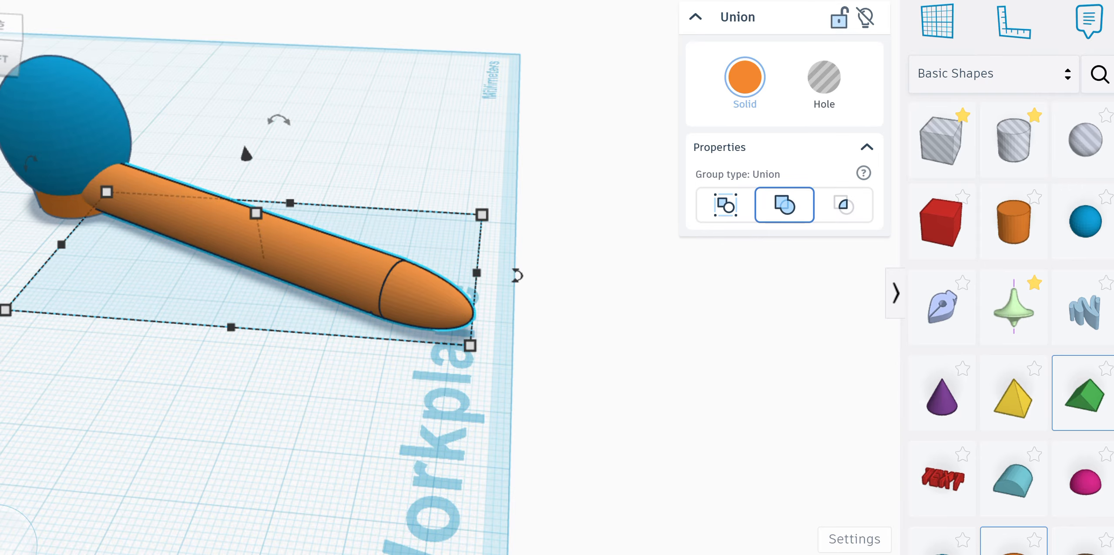
scroll(262, 293, "down", 2)
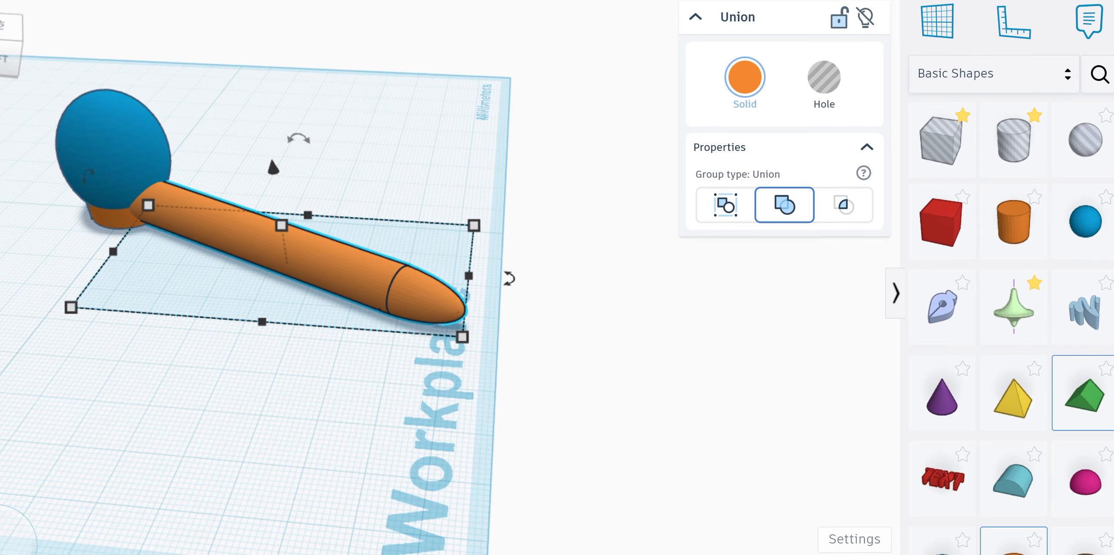
left_click(10, 48)
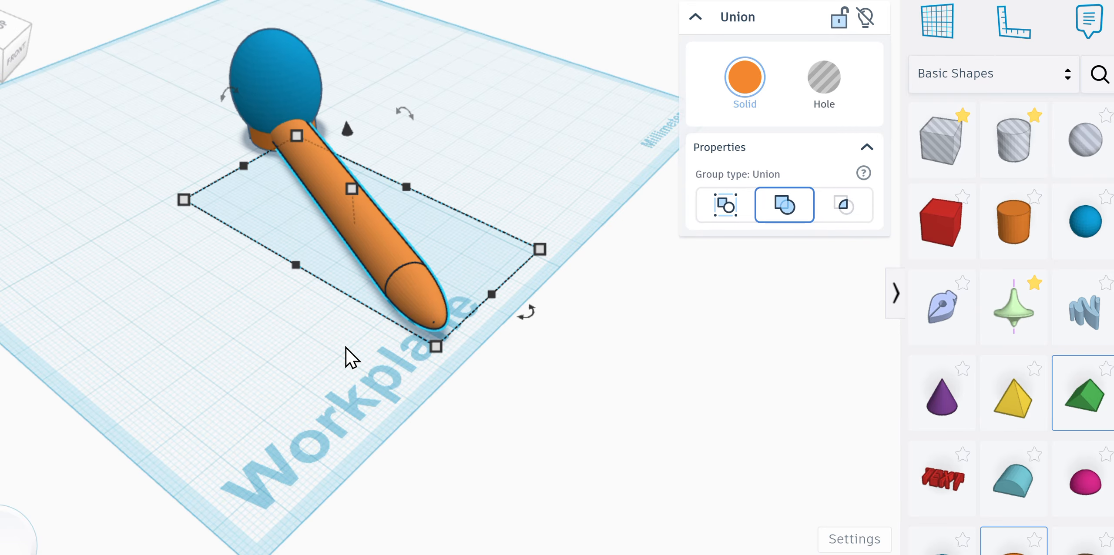
left_click(352, 356)
left_click(1068, 80)
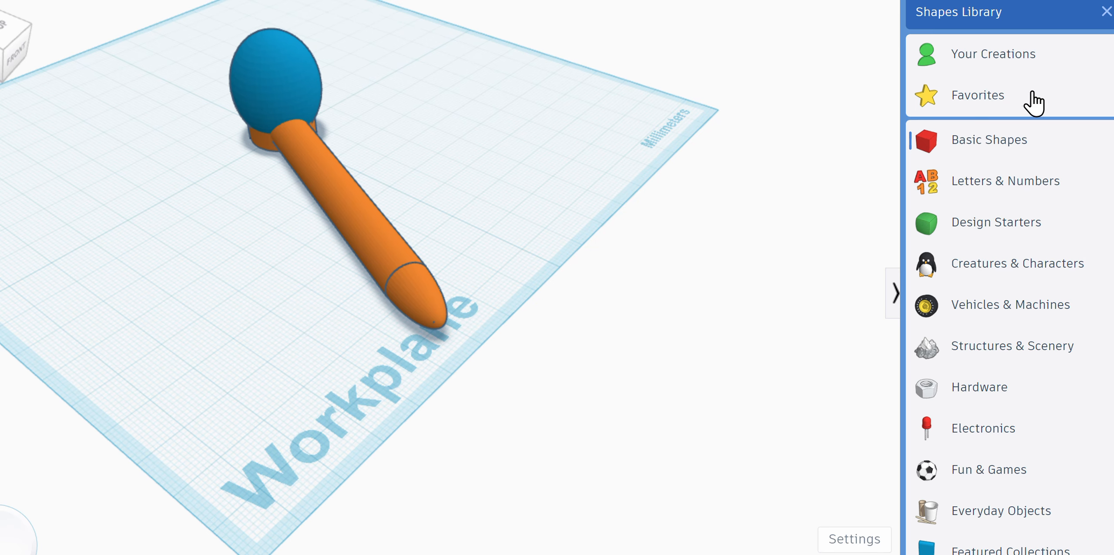
Step: Add the Flexi Generator from Your Creations and shrink it to about 7 × 13
left_click(1010, 68)
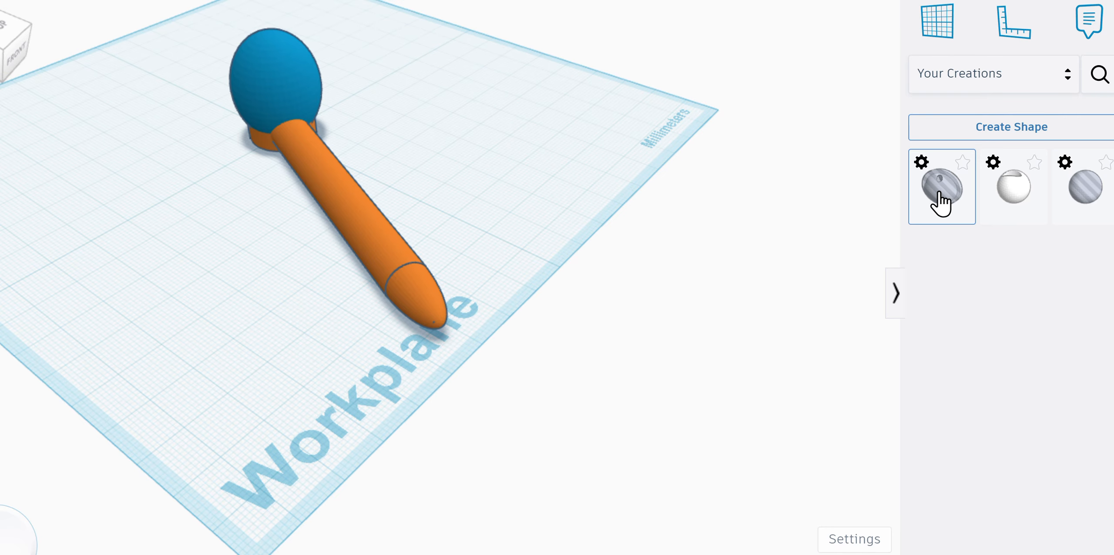
left_click_drag(939, 195, 266, 290)
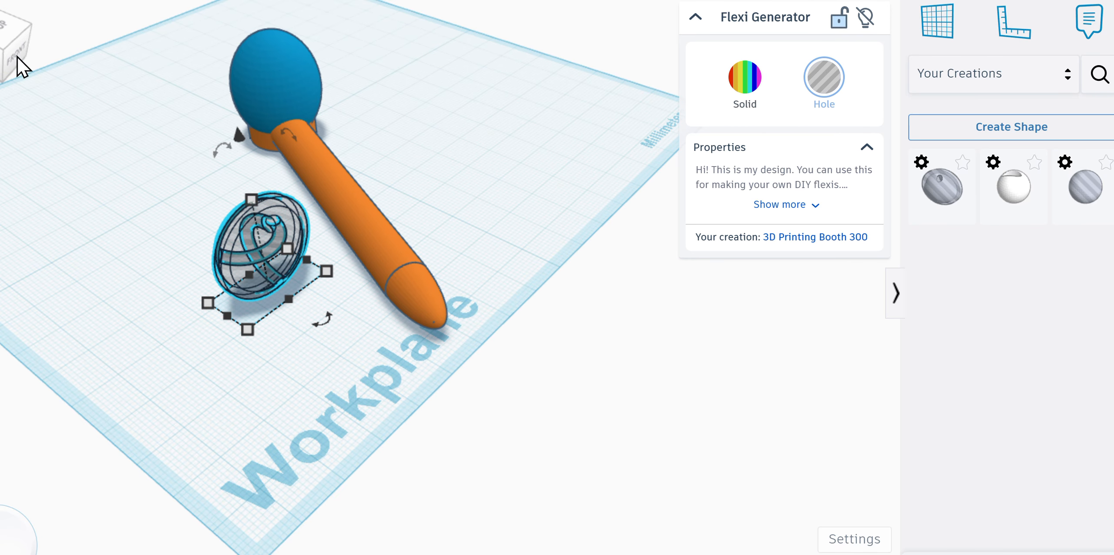
left_click(5, 48)
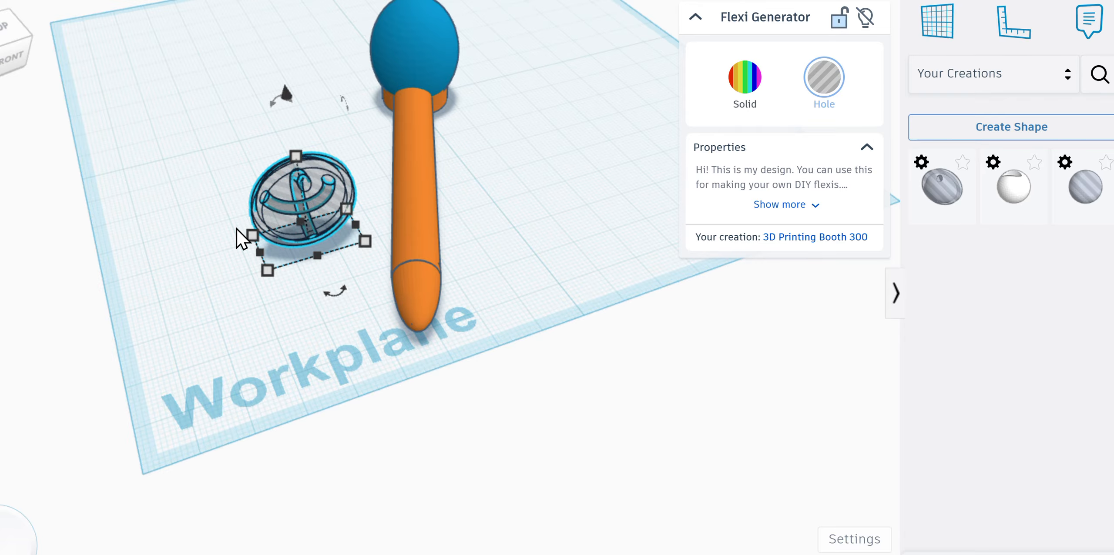
left_click_drag(267, 274, 310, 245)
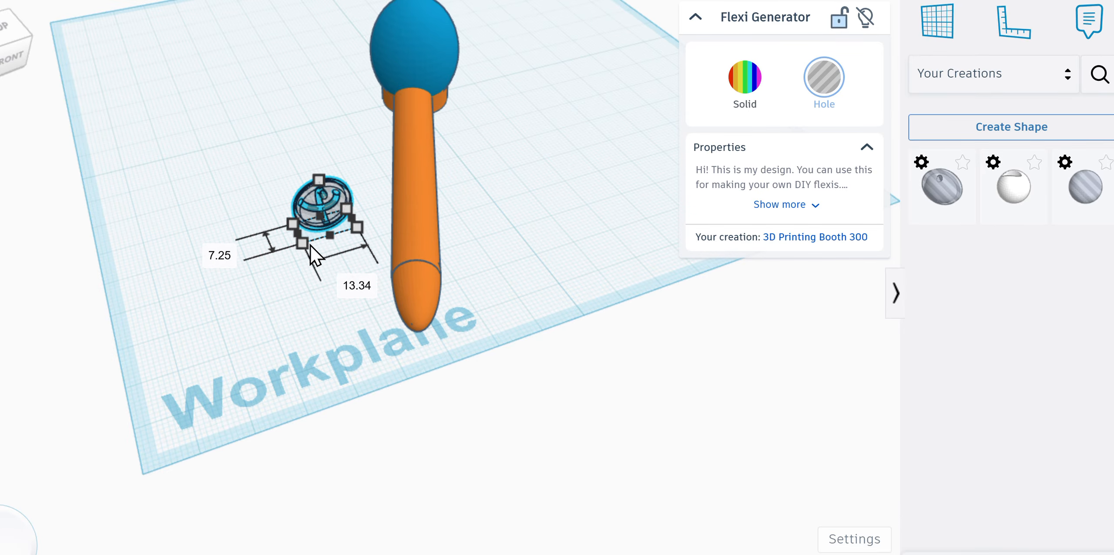
left_click(269, 313)
Step: Rotate the ring 22°, fit it on the tentacle's lower end, and select both
left_click(331, 193)
left_click_drag(350, 271, 323, 318)
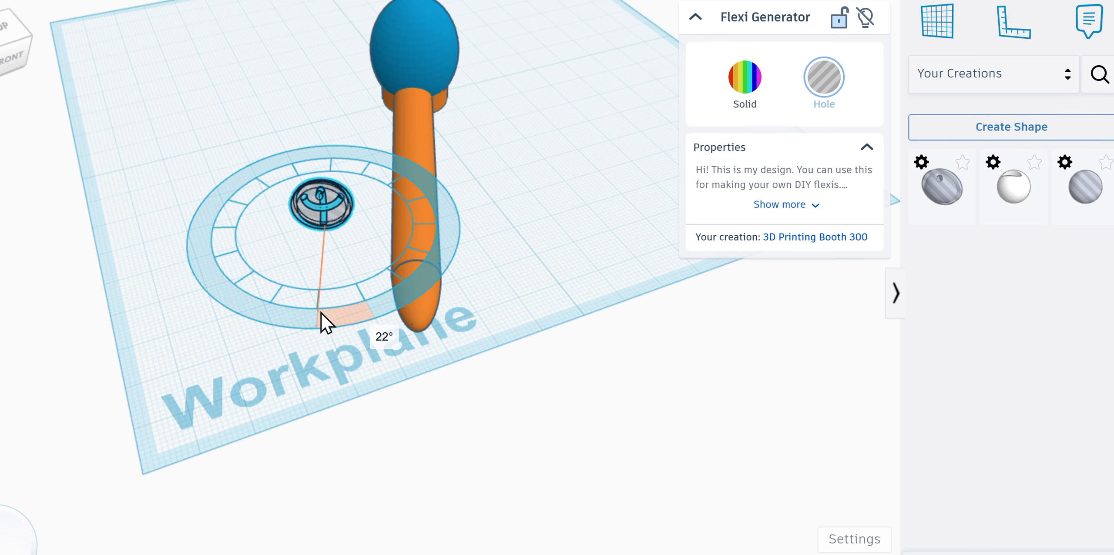
left_click(281, 393)
left_click_drag(334, 229, 416, 265)
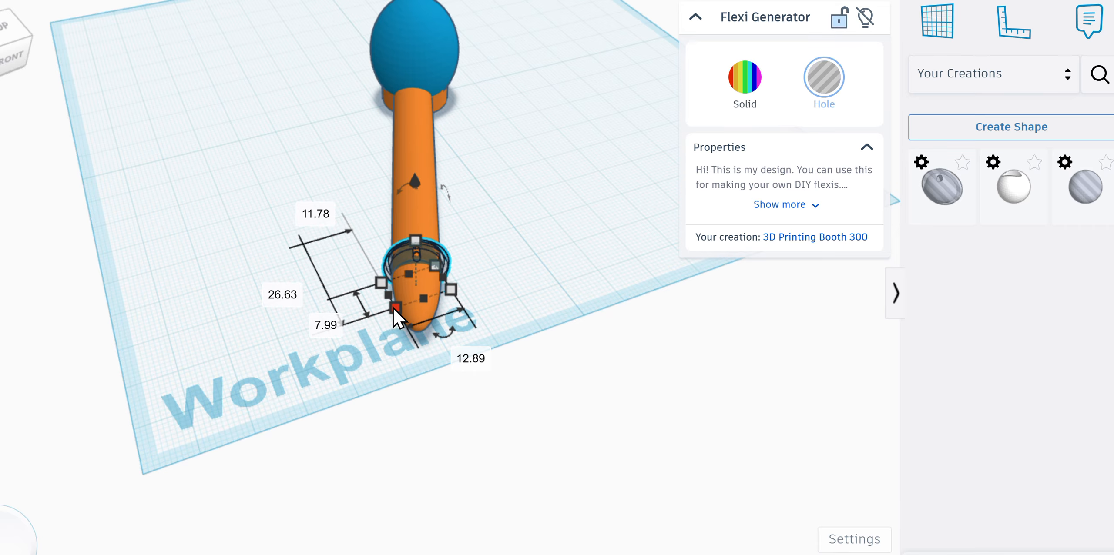
left_click_drag(396, 303, 396, 297)
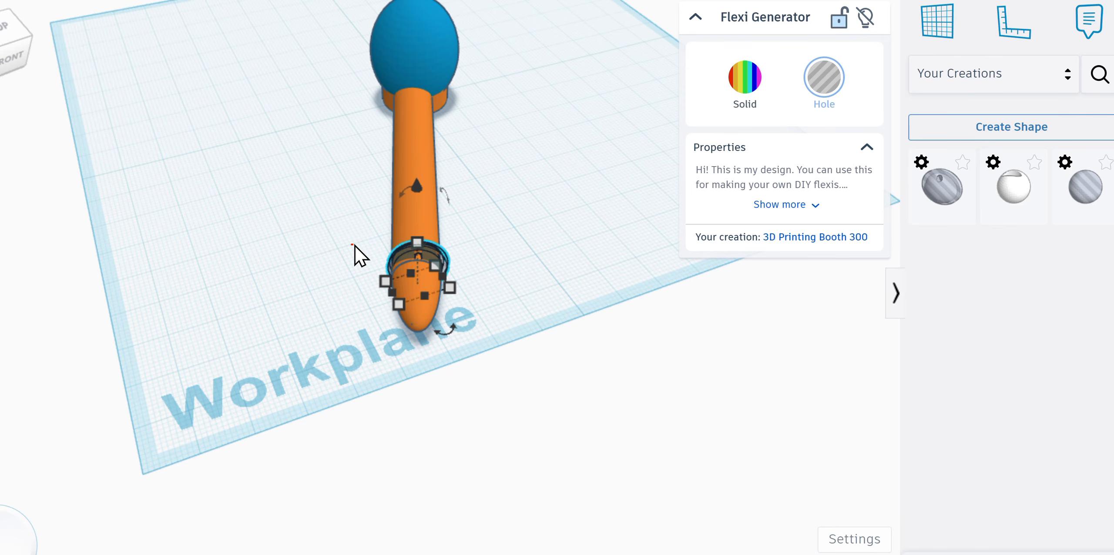
left_click_drag(351, 244, 458, 278)
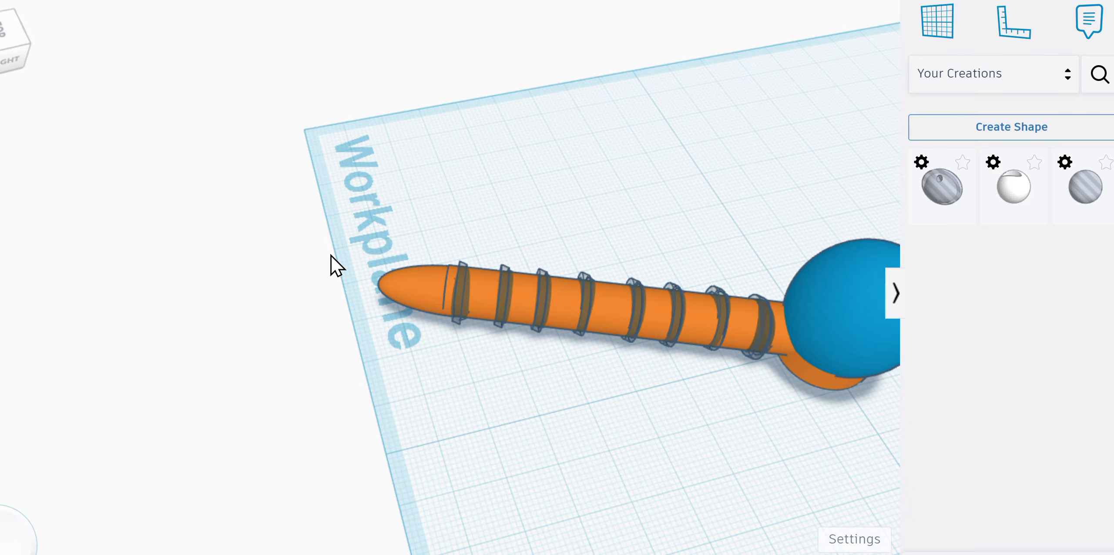
Step: Group the orange tentacle with its nine hole rings so it becomes a chain of linked segments
mouse_move(348, 261)
left_mouse_down()
mouse_move(786, 350)
mouse_move(768, 356)
mouse_move(775, 348)
left_mouse_up()
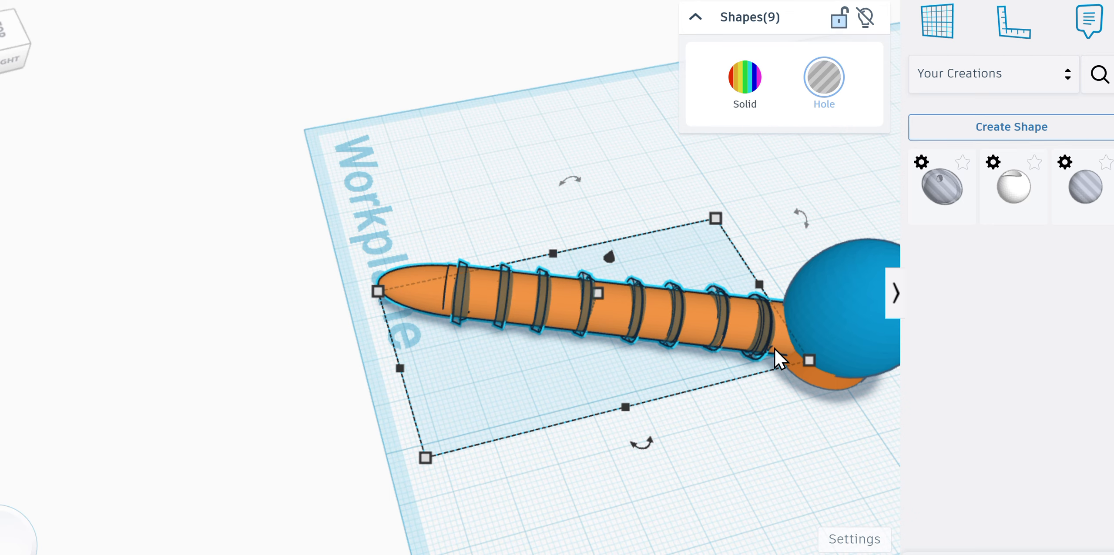
key("ctrl+g")
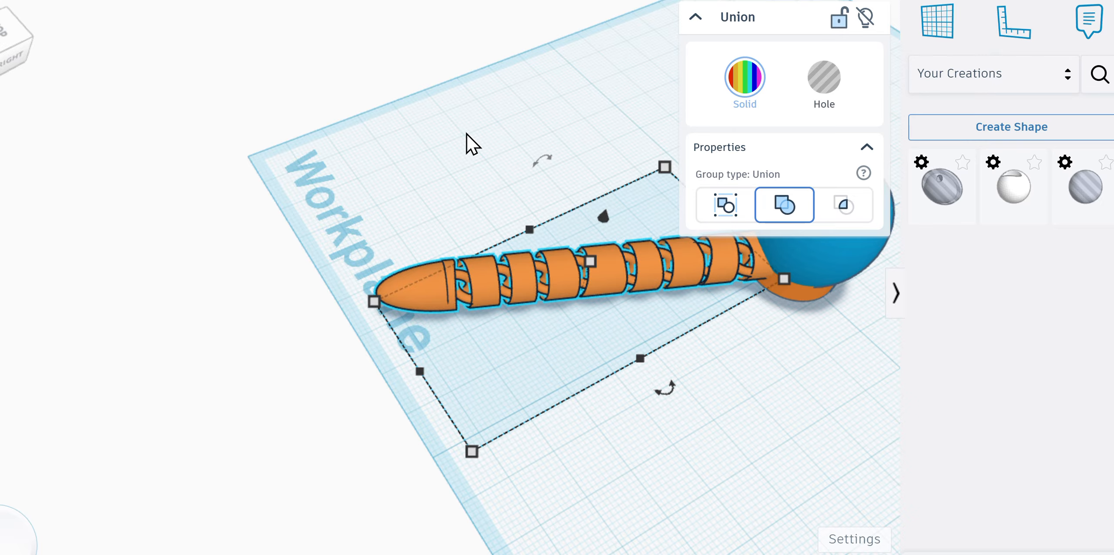
left_click(0, 200)
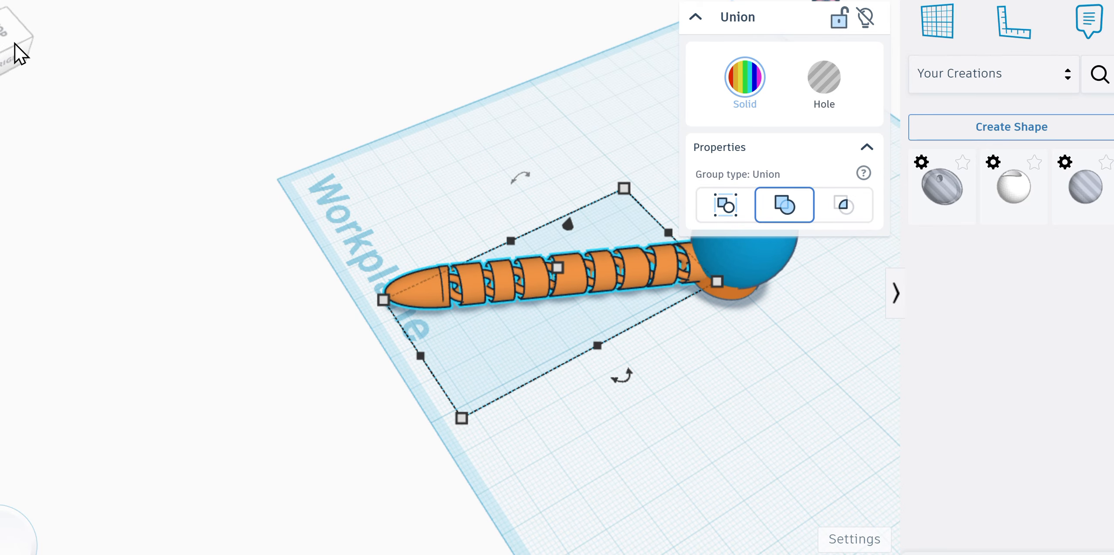
left_click_drag(20, 52, 50, 38)
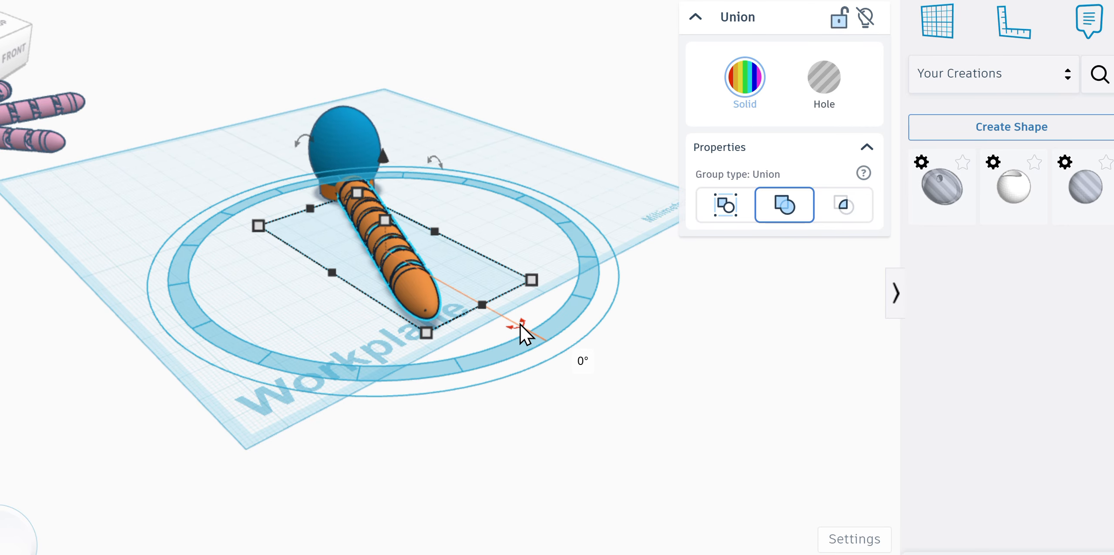
Step: Rotate the tentacle by -7° and angle a second tentacle outward beside it
left_click_drag(519, 327, 612, 303)
left_click_drag(472, 295, 533, 249)
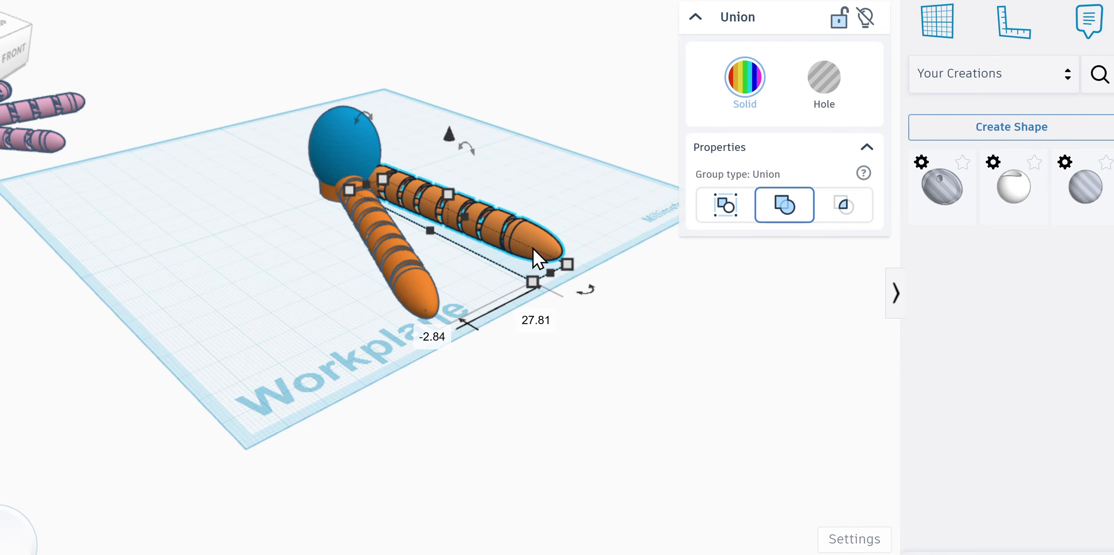
left_click(16, 69)
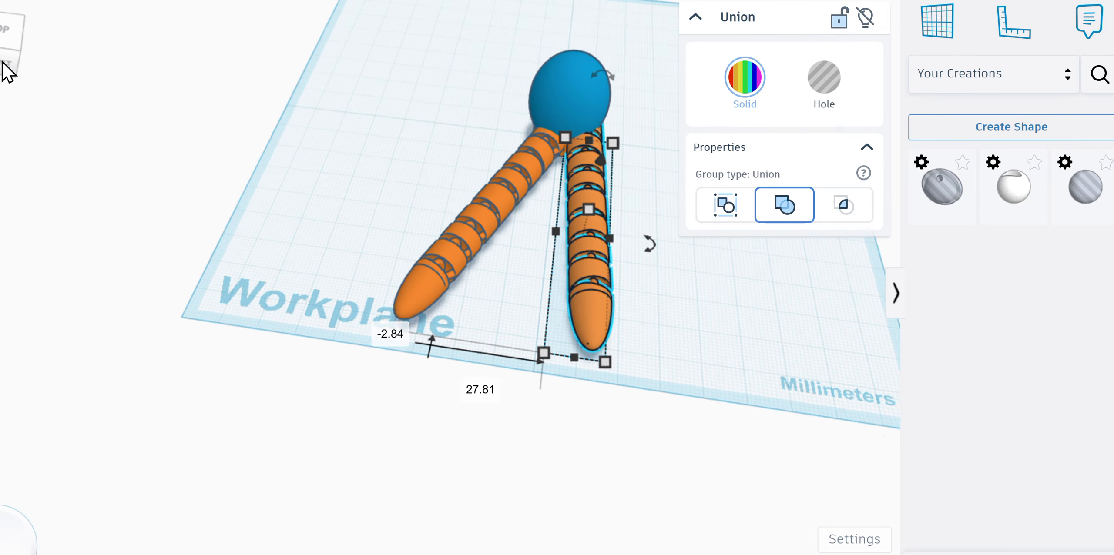
left_click_drag(626, 225, 678, 217)
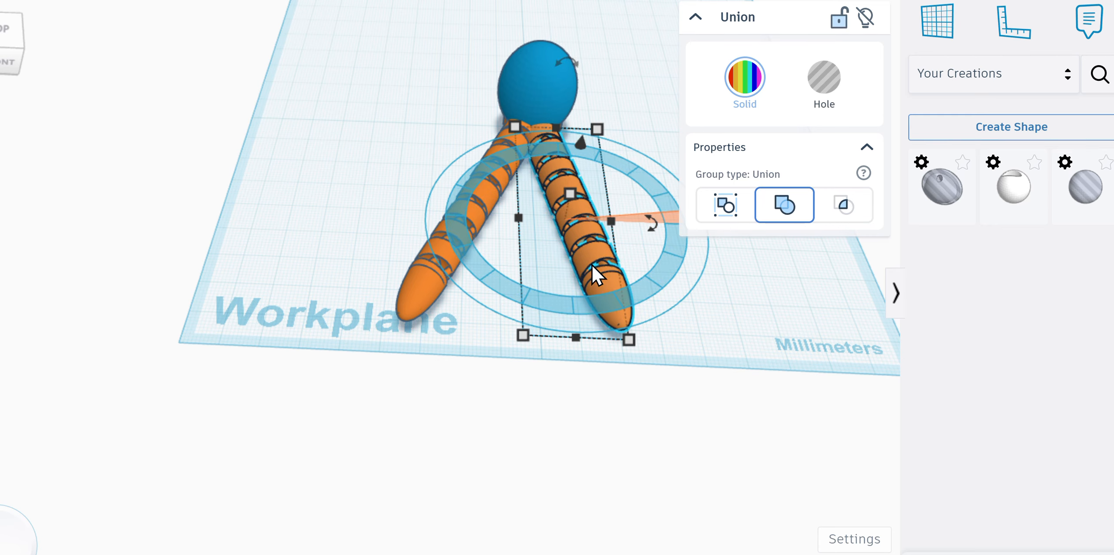
left_click_drag(592, 265, 616, 255)
left_click_drag(664, 218, 688, 185)
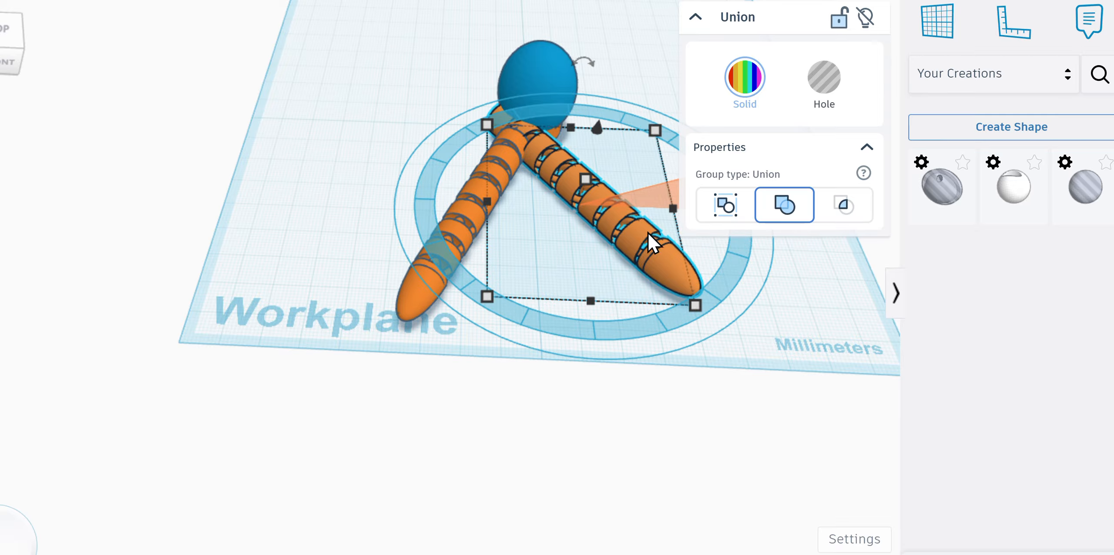
left_click_drag(636, 235, 673, 231)
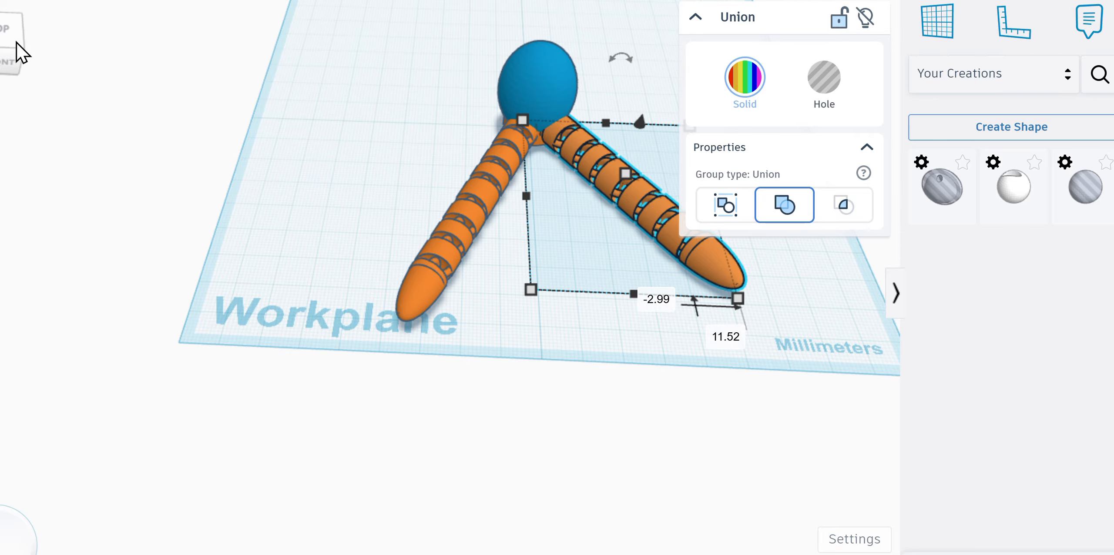
Step: Duplicate the tentacle as further rotated copies around the egg head
left_click(4, 46)
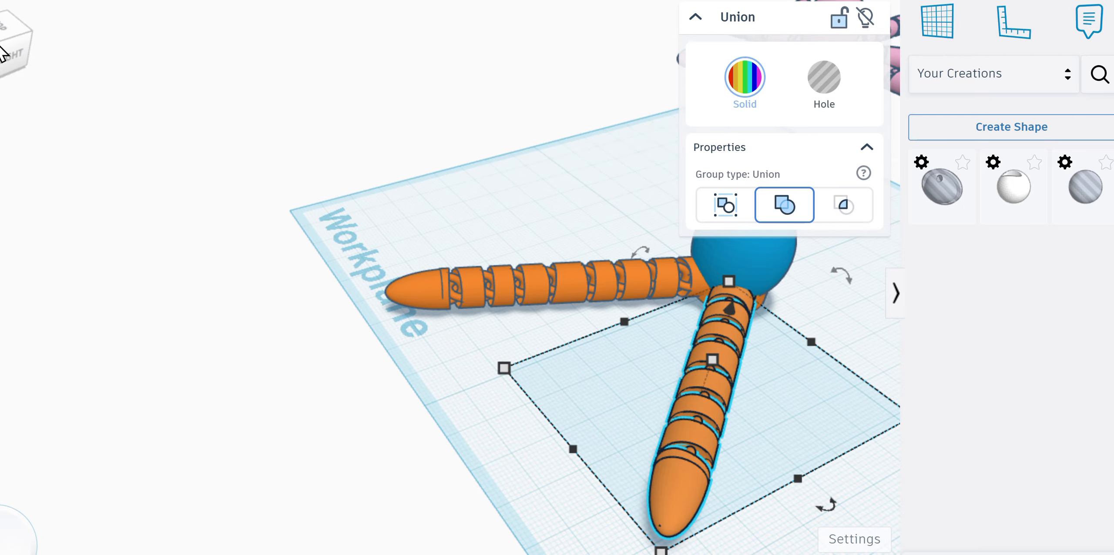
key("ctrl+d")
key("ctrl+d")
key("ctrl+d")
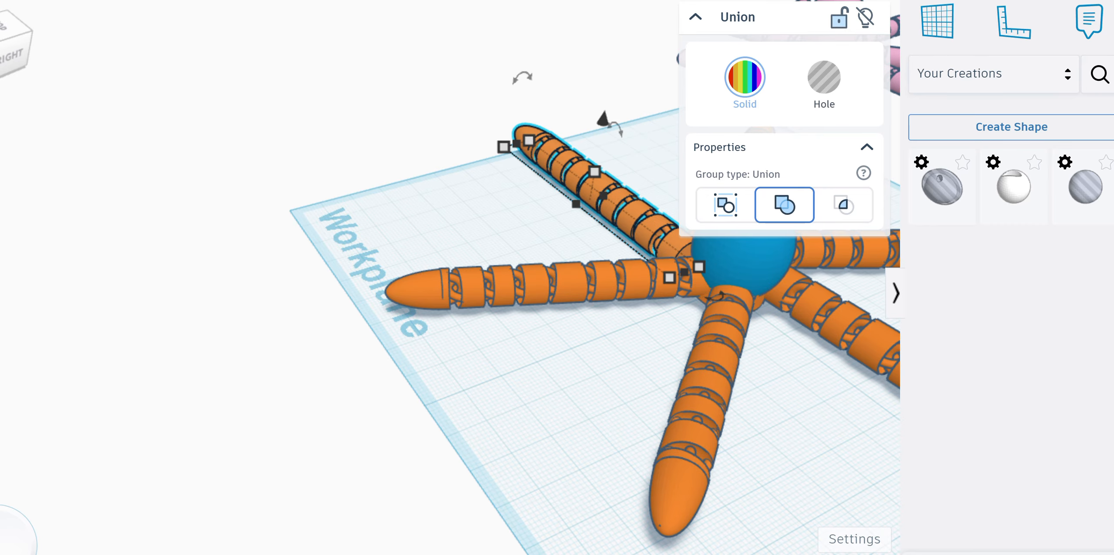
left_click(21, 50)
left_click_drag(51, 43, 50, 49)
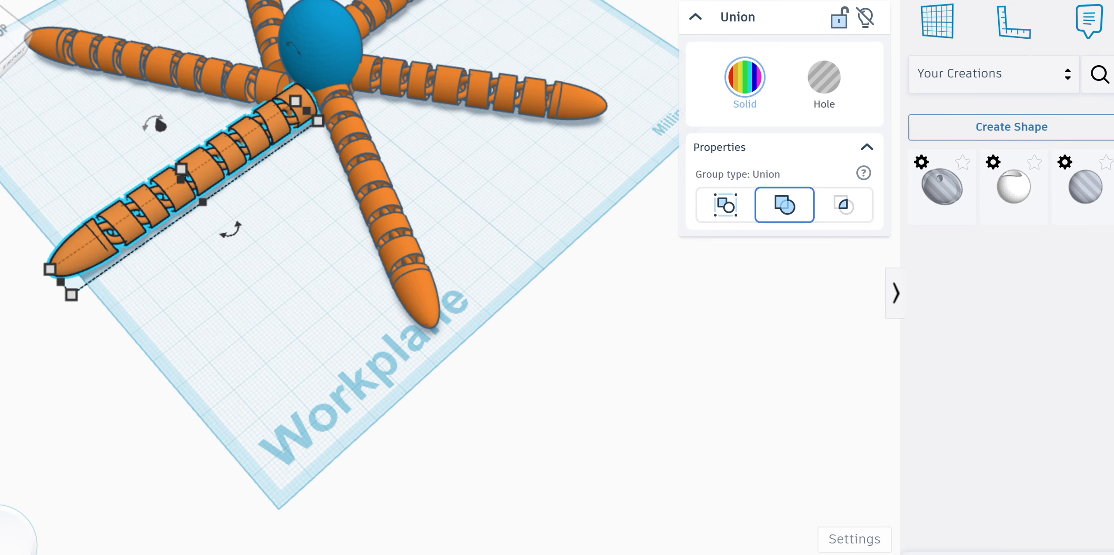
scroll(420, 288, "down", 2)
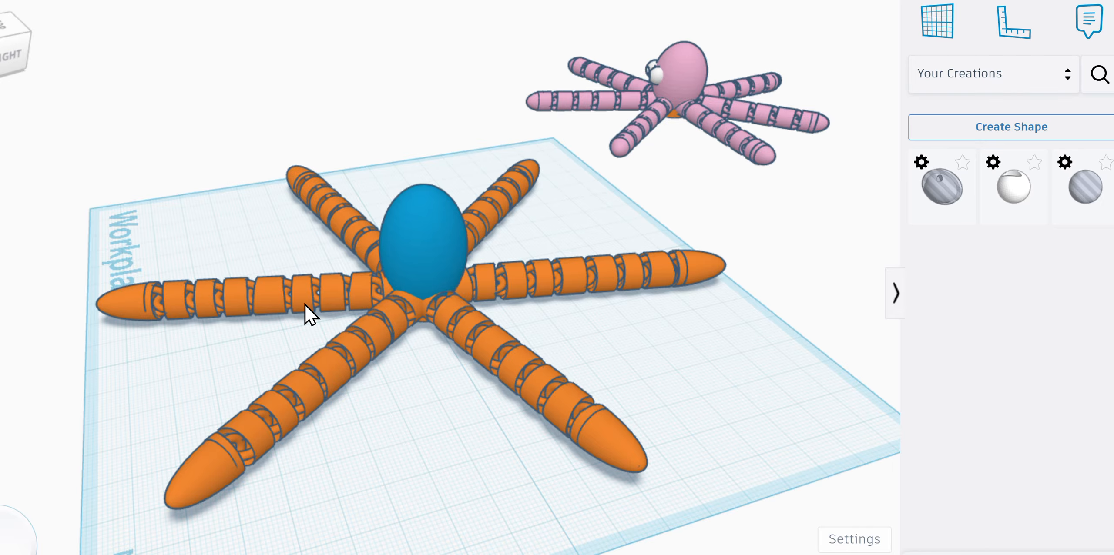
Step: Select the egg head, base and six tentacles and group them into one octopus body
left_click_drag(224, 160, 547, 328)
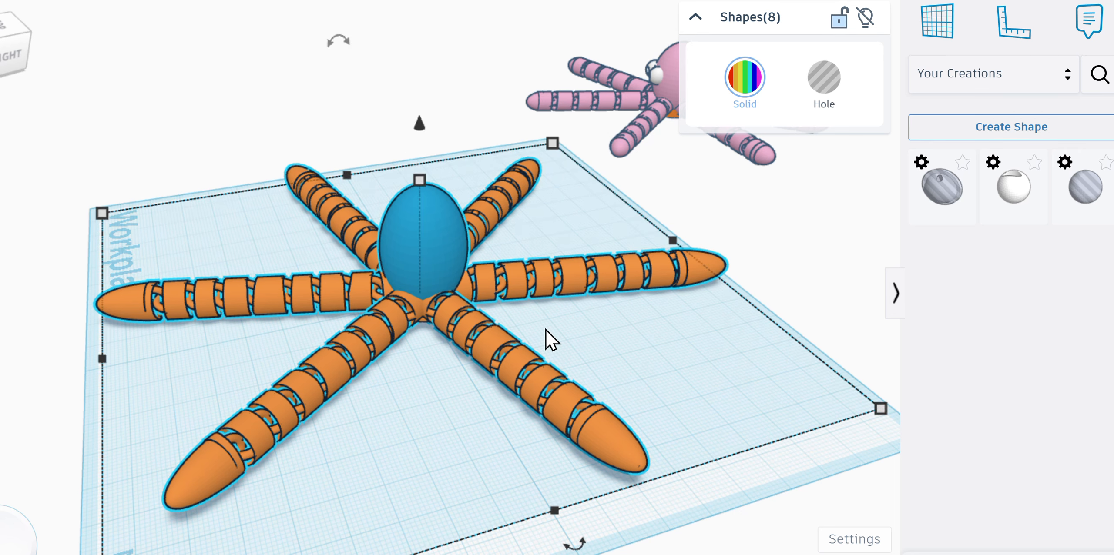
key("ctrl+g")
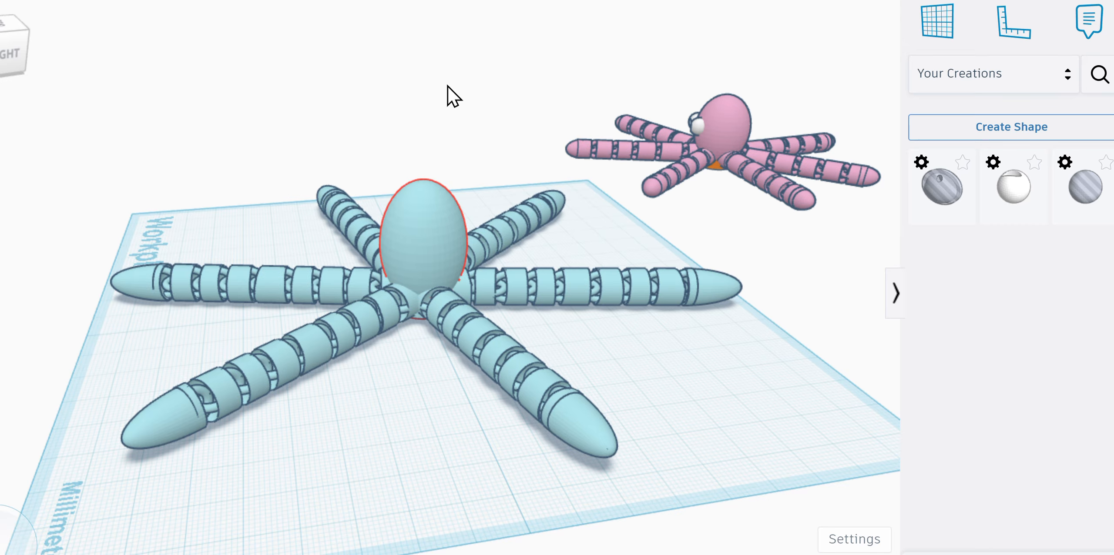
Step: Add a sphere from Basic Shapes and shrink it to a 9 × 9 mm eye
left_click(1066, 83)
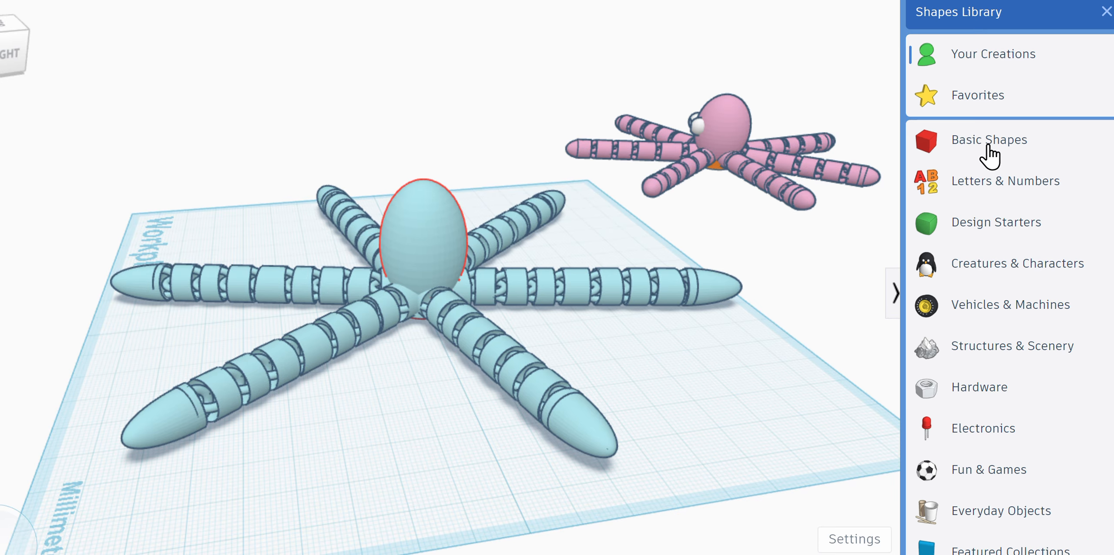
left_click(986, 141)
left_click_drag(1081, 219, 387, 483)
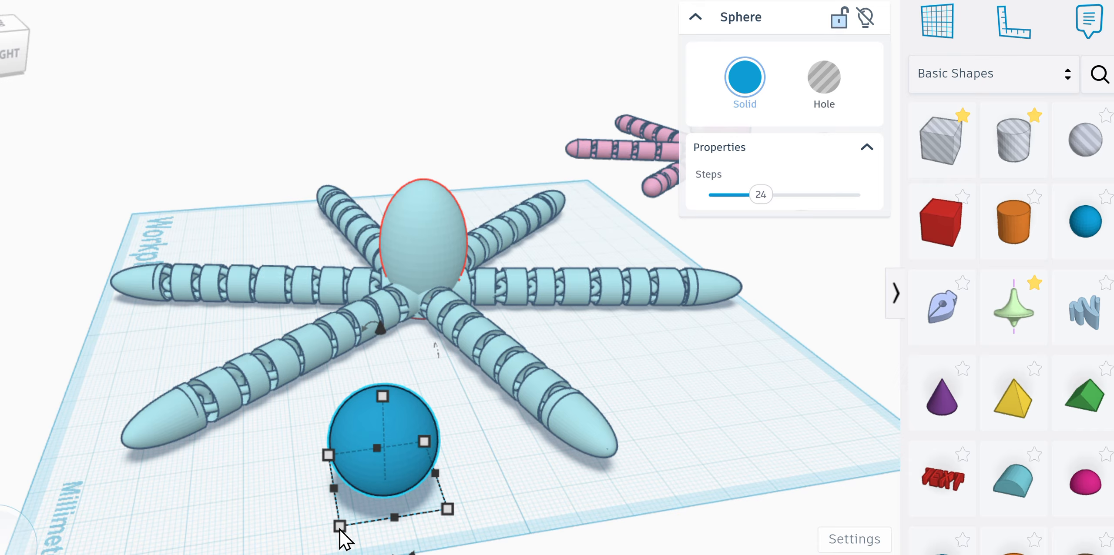
left_click_drag(339, 525, 394, 478)
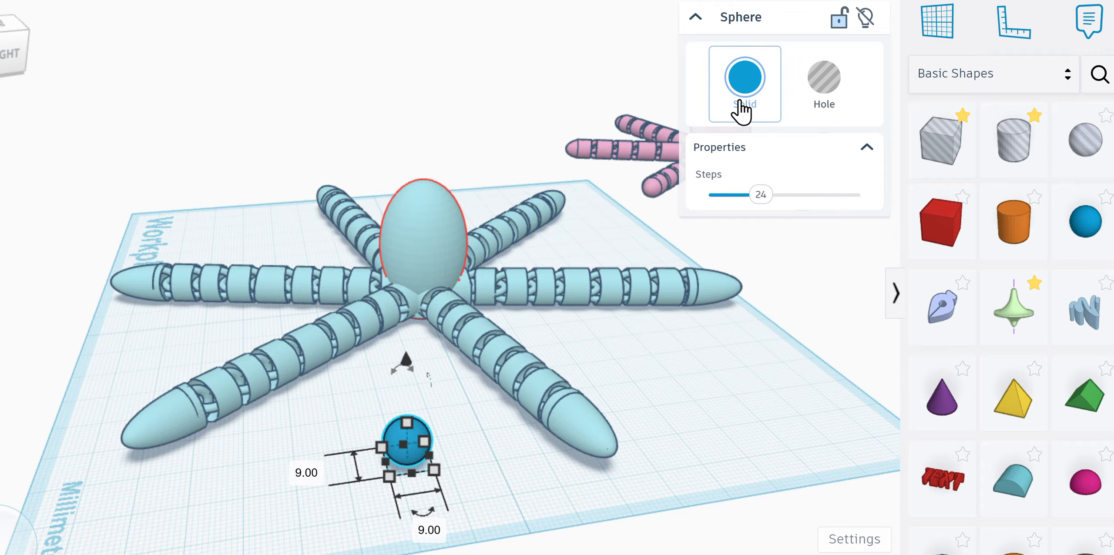
Step: Colour the sphere white and move it left in front of the octopus
left_click(744, 80)
left_click(891, 212)
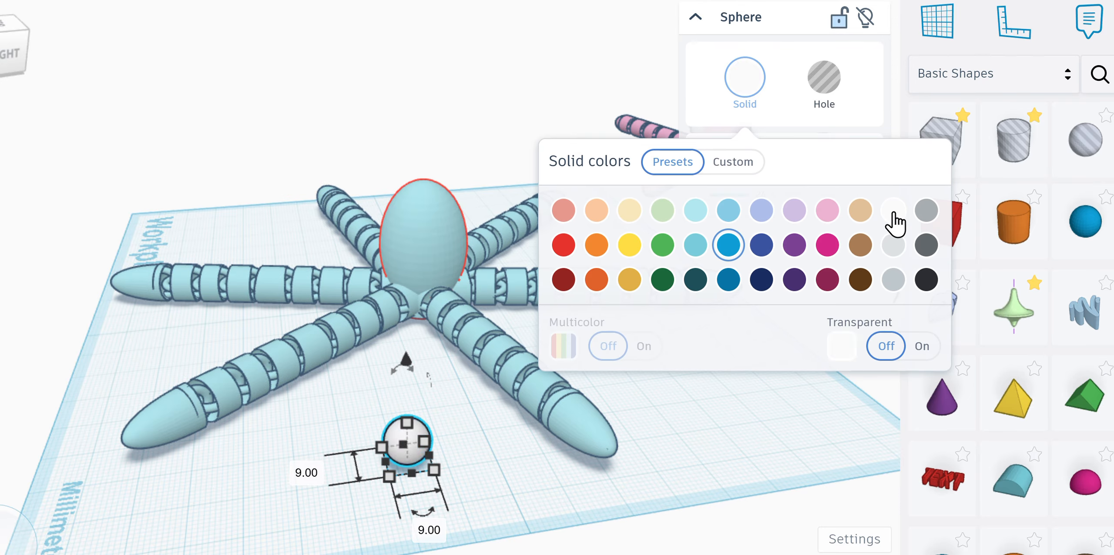
left_click(522, 520)
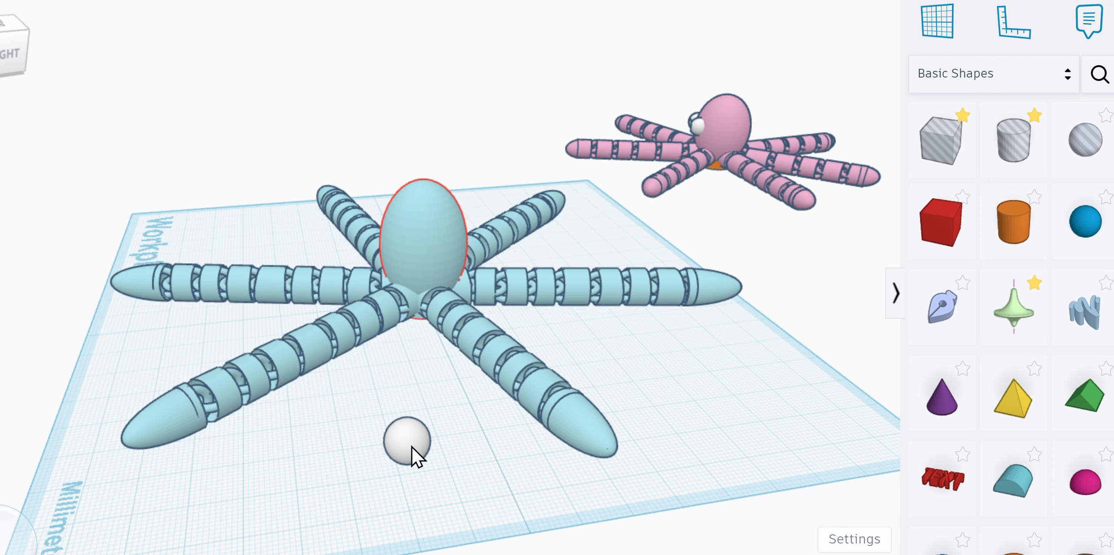
left_click_drag(410, 445, 342, 444)
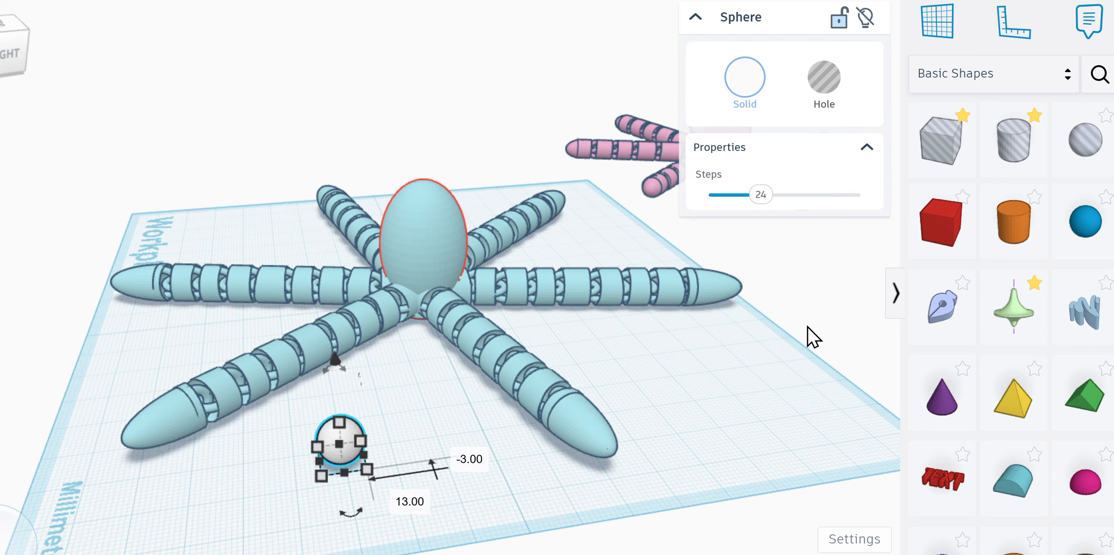
Step: Add a 7 × 7 mm hole cylinder and rotate it exactly 90° onto its side
left_click_drag(1007, 167, 458, 476)
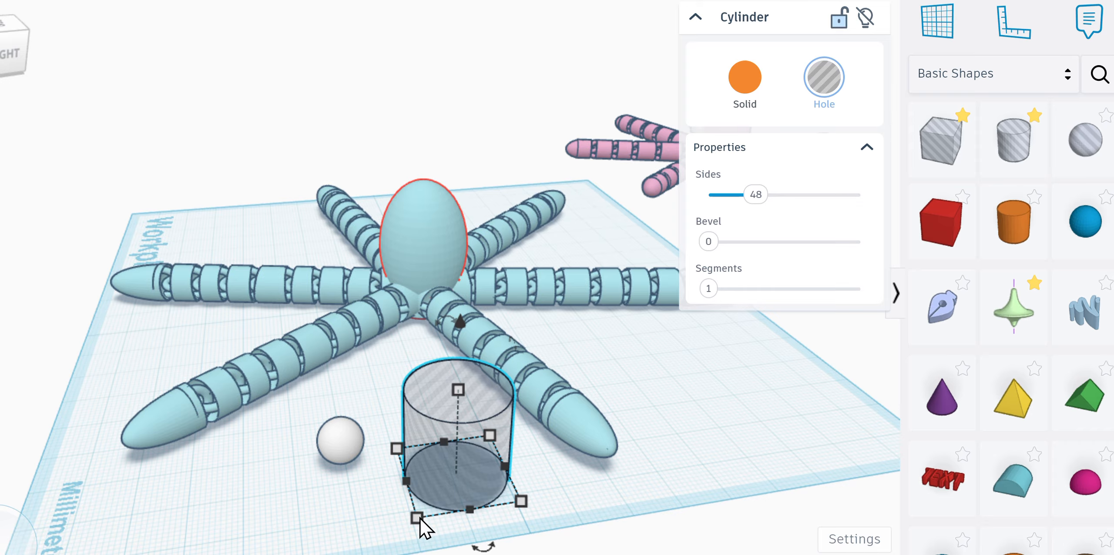
left_click_drag(419, 518, 395, 472)
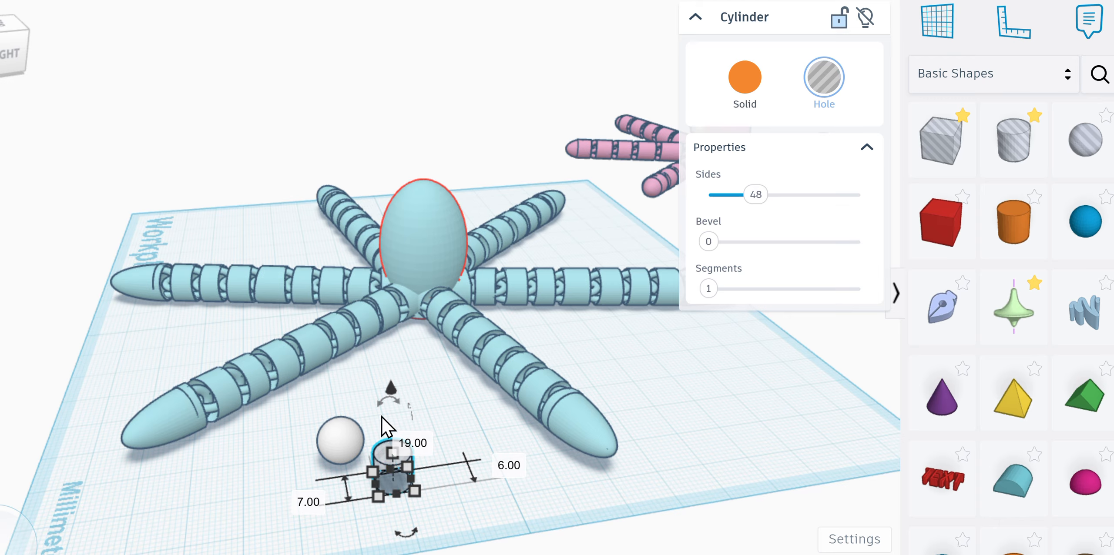
mouse_move(391, 404)
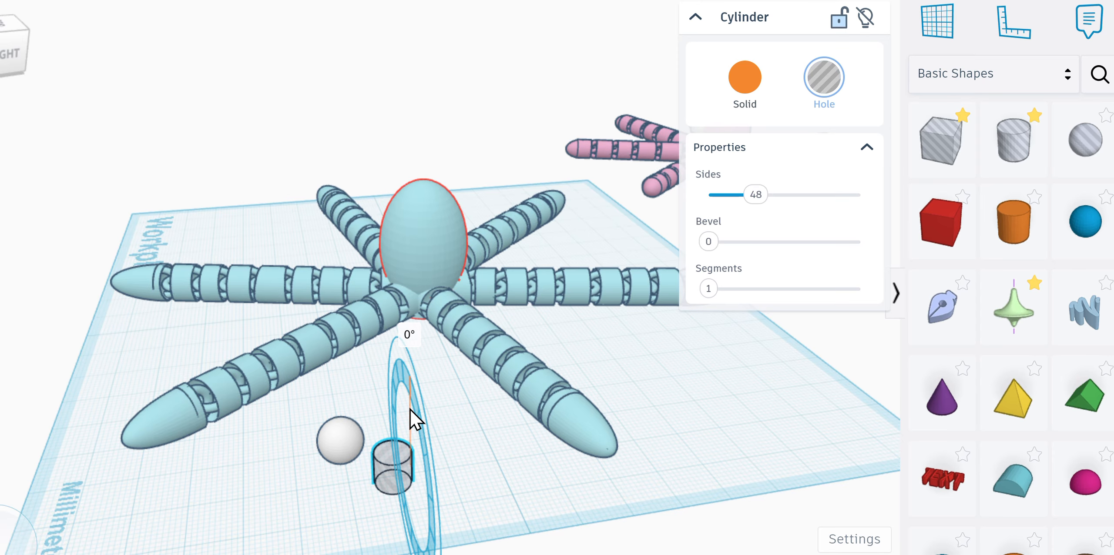
left_click_drag(409, 409, 431, 554)
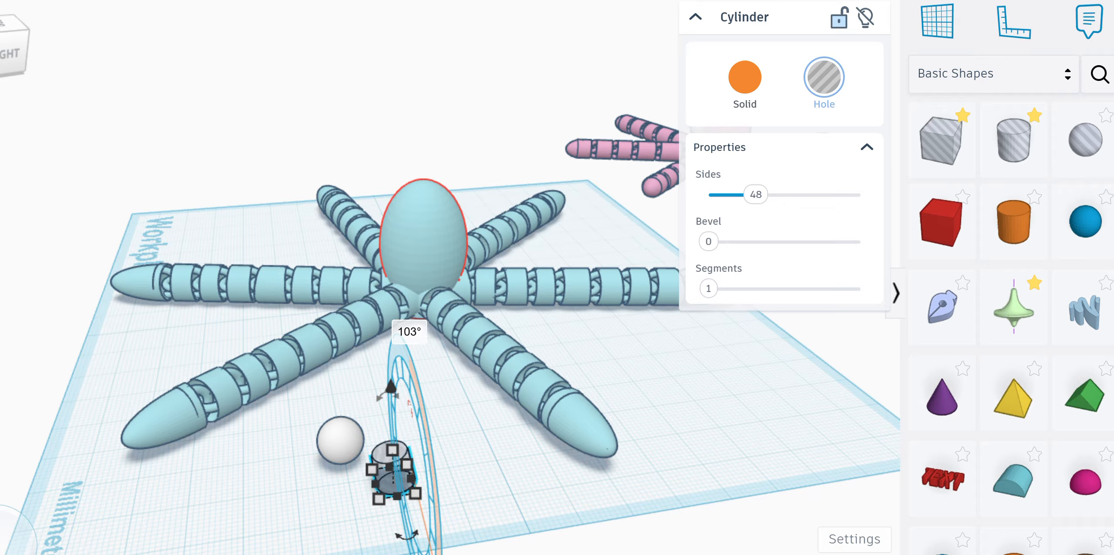
left_click(414, 331)
type("90")
key("Return")
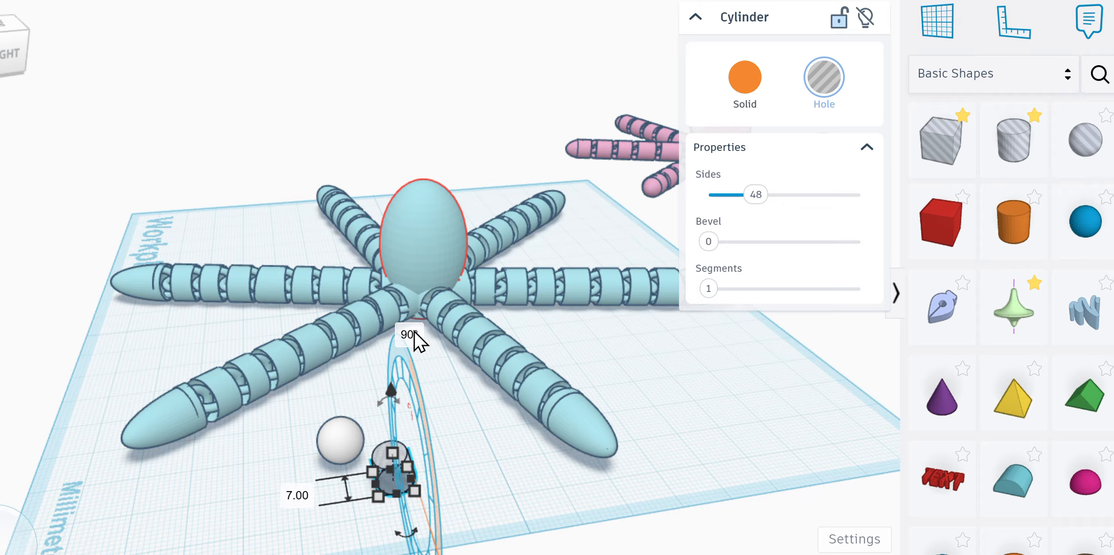
Step: Push the hole cylinder into the white sphere and check its placement
left_click(507, 497)
left_click_drag(393, 487, 343, 473)
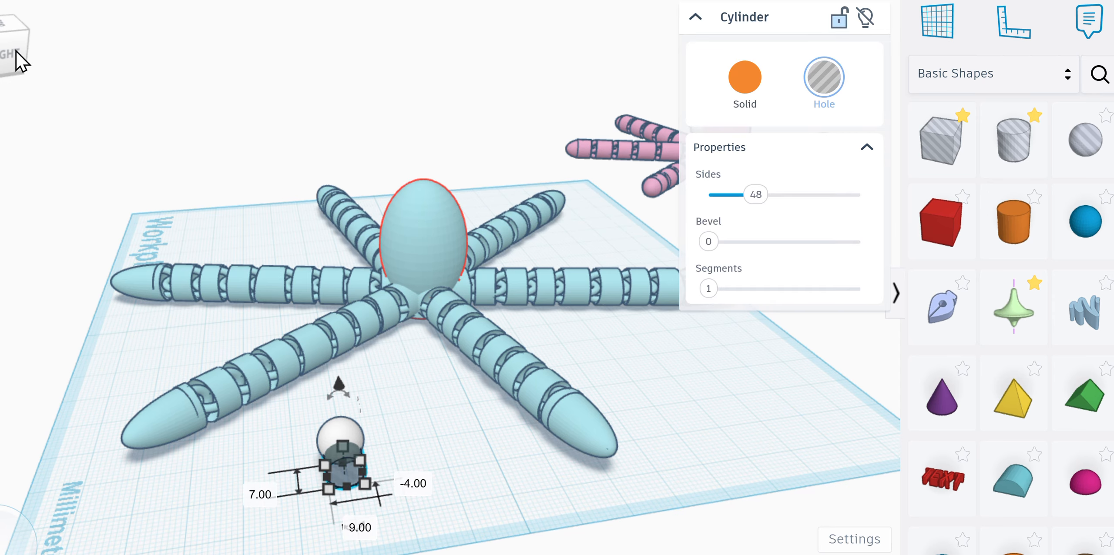
mouse_move(16, 50)
left_mouse_down()
mouse_move(28, 44)
mouse_move(20, 48)
left_mouse_up()
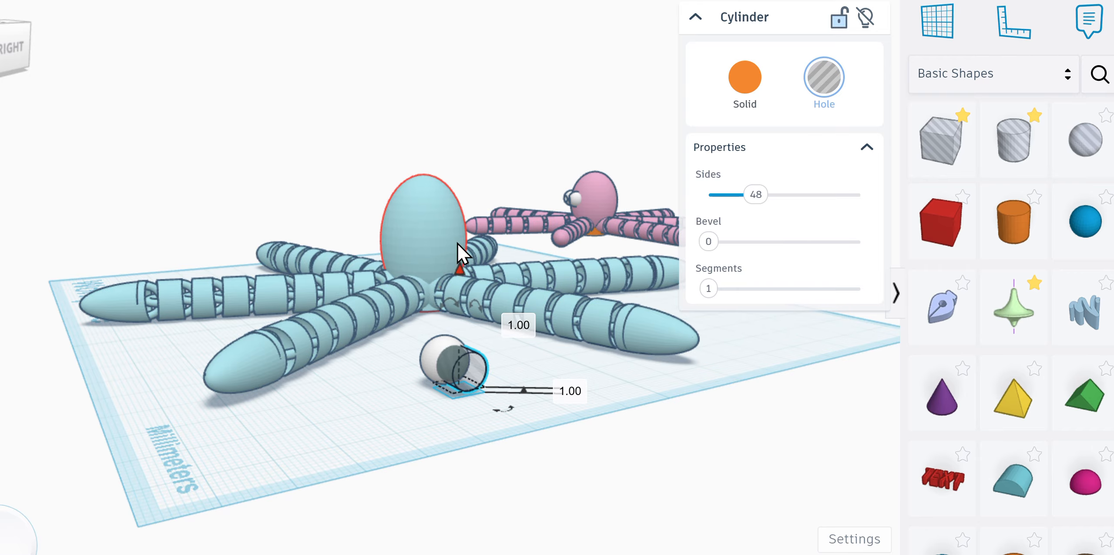
Step: Group the white sphere with the hole cylinder to carve a round socket into its face
key("f")
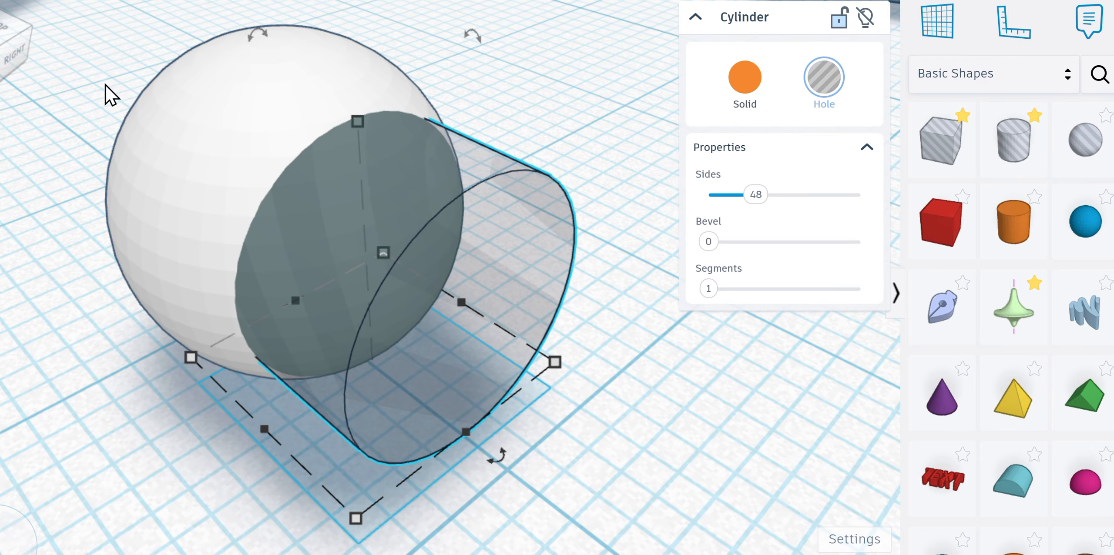
left_click_drag(66, 92, 518, 348)
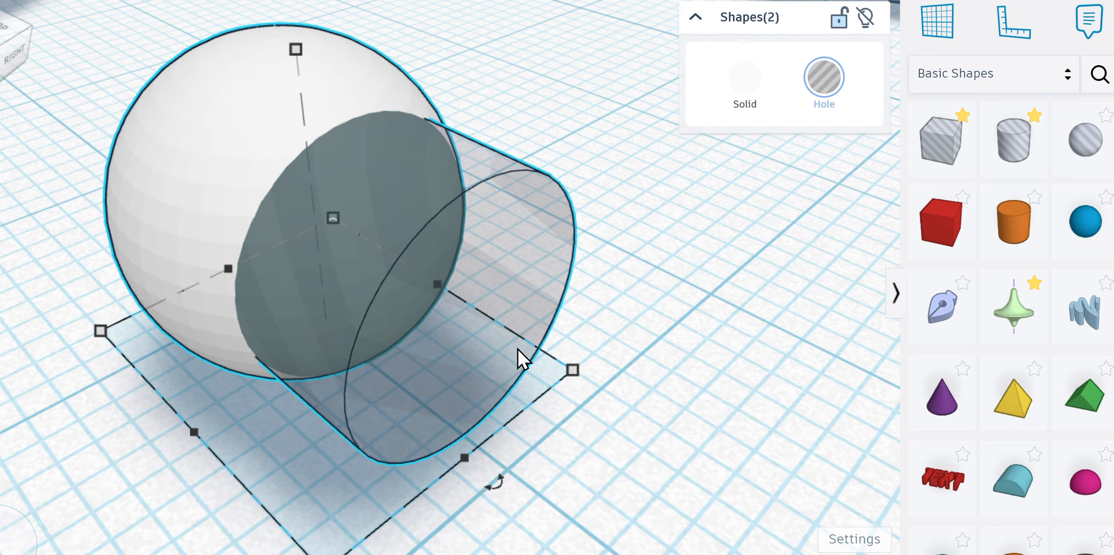
key("ctrl+g")
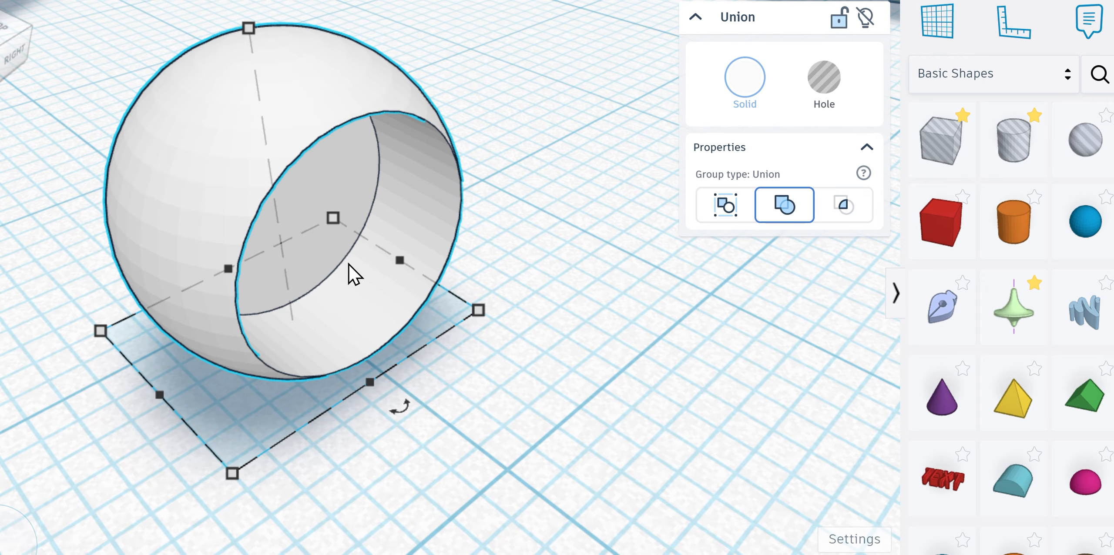
left_click(17, 61)
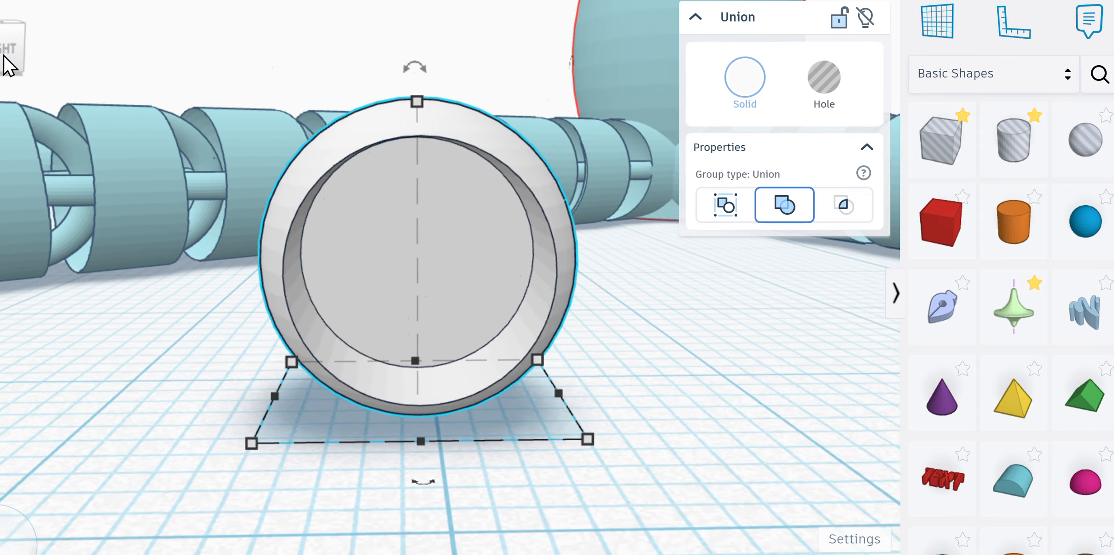
mouse_move(3, 55)
left_mouse_down()
mouse_move(54, 47)
mouse_move(5, 59)
left_mouse_up()
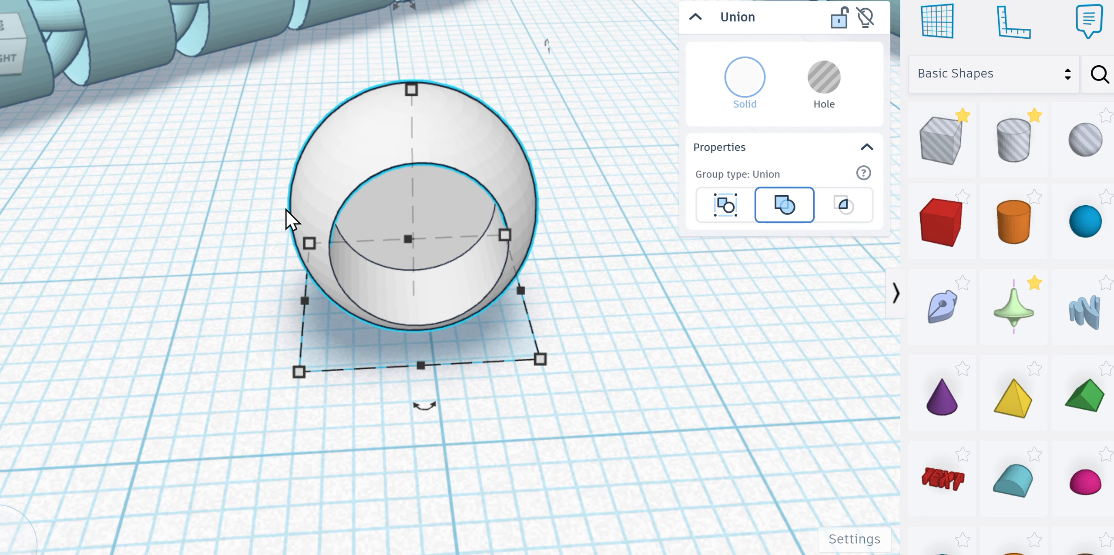
Step: Copy and paste the hollowed eye, set the copy beside it, and group the 18 mm pair
left_click(255, 231)
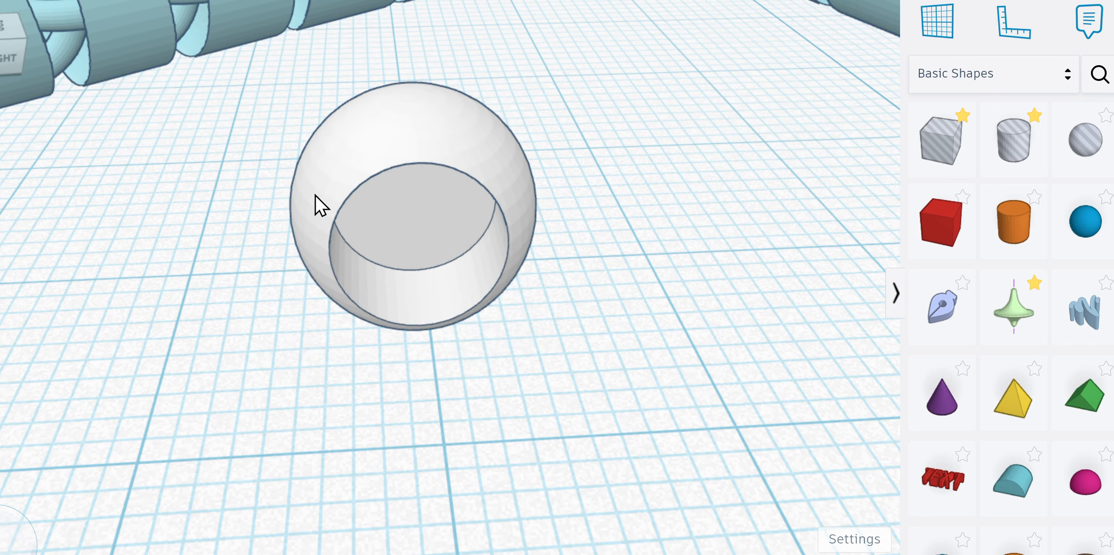
left_click(315, 194)
key("ctrl+c")
key("ctrl+v")
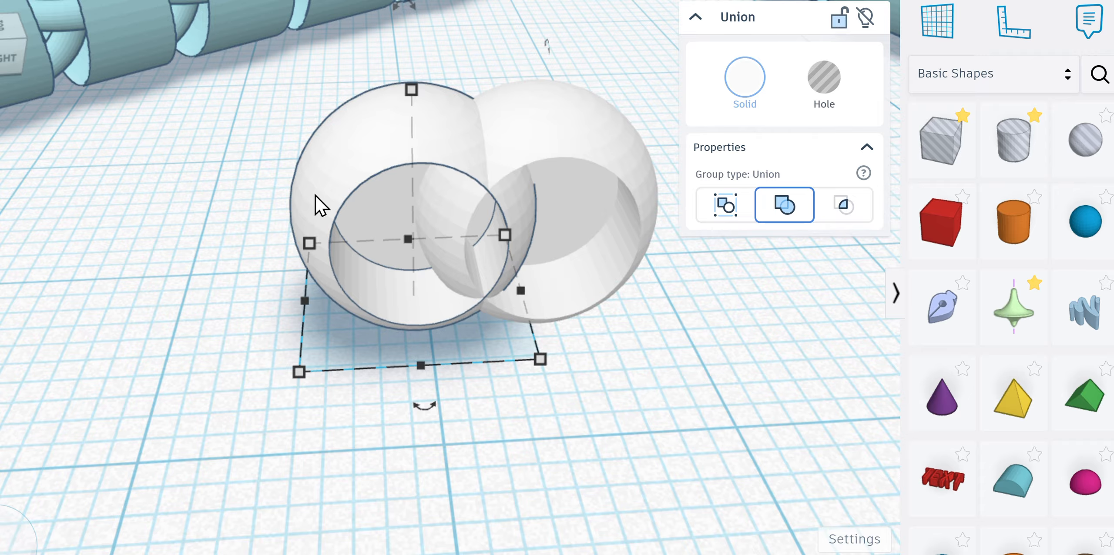
left_click_drag(601, 161, 738, 153)
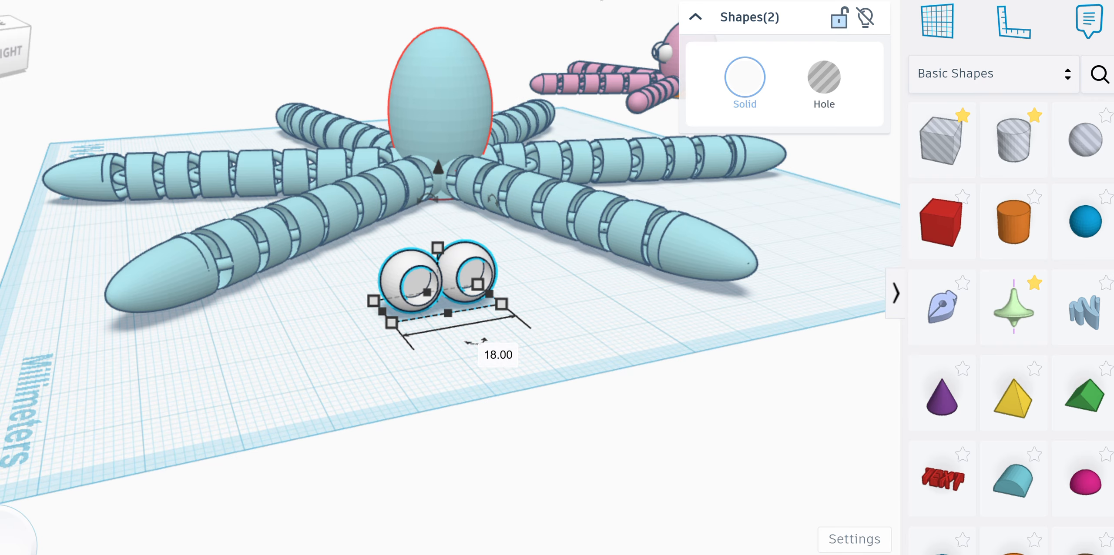
key("ctrl+g")
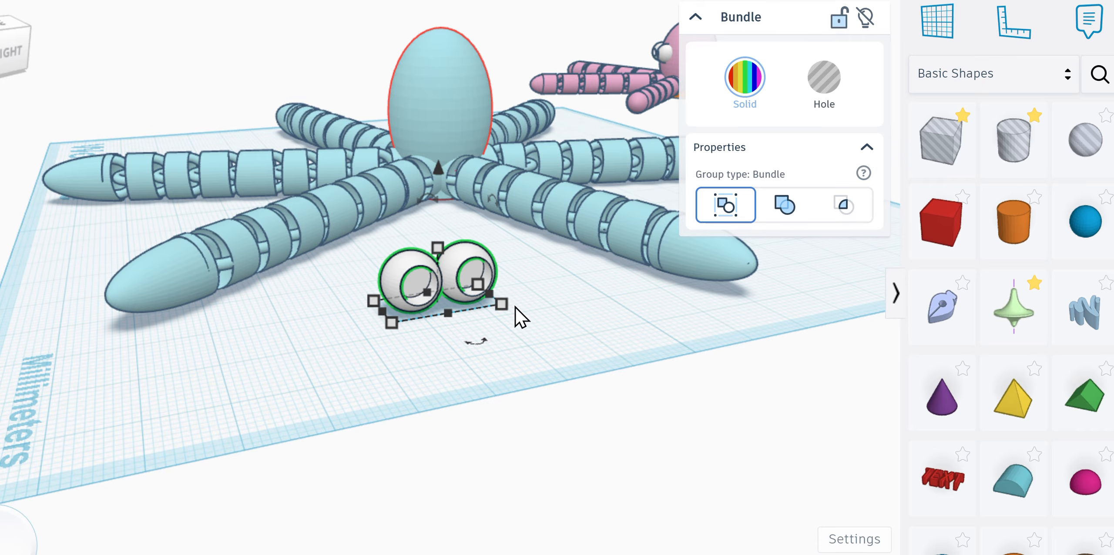
Step: Rotate the eye pair to -23° so it faces forward
left_click(518, 317)
left_click(467, 283)
left_click_drag(482, 352, 440, 383)
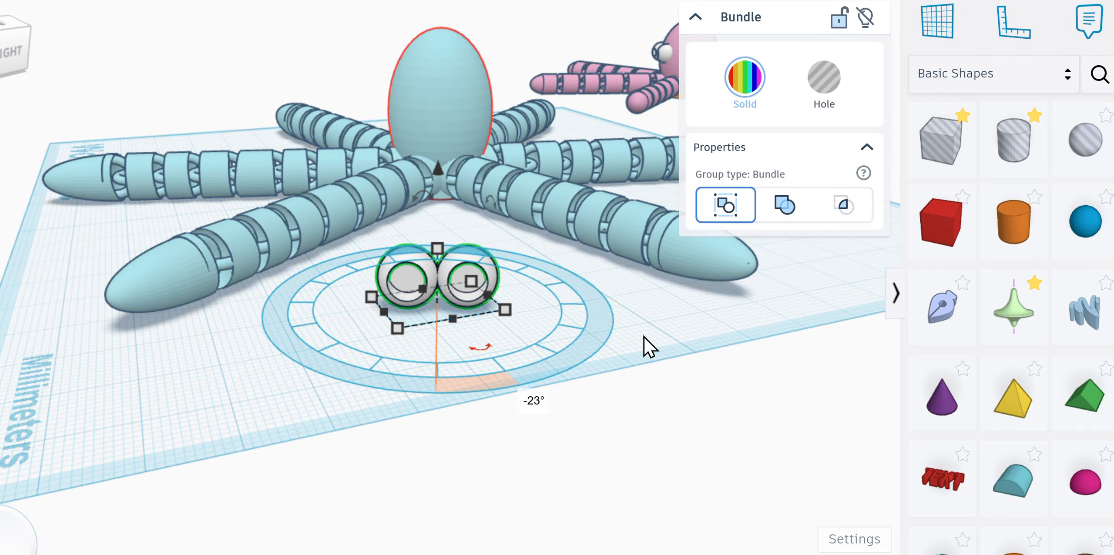
left_click(586, 313)
Step: Move the eyes to the octopus, raise them 17 mm and push them into the head
left_click_drag(445, 294, 450, 191)
left_click_drag(446, 113, 433, 22)
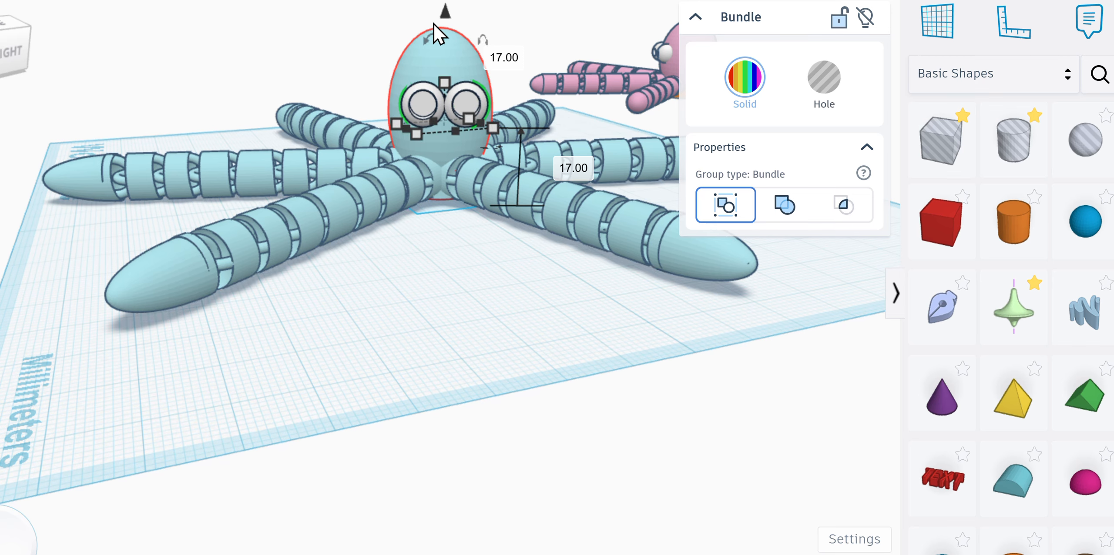
mouse_move(24, 56)
left_mouse_down()
mouse_move(41, 56)
mouse_move(27, 57)
left_mouse_up()
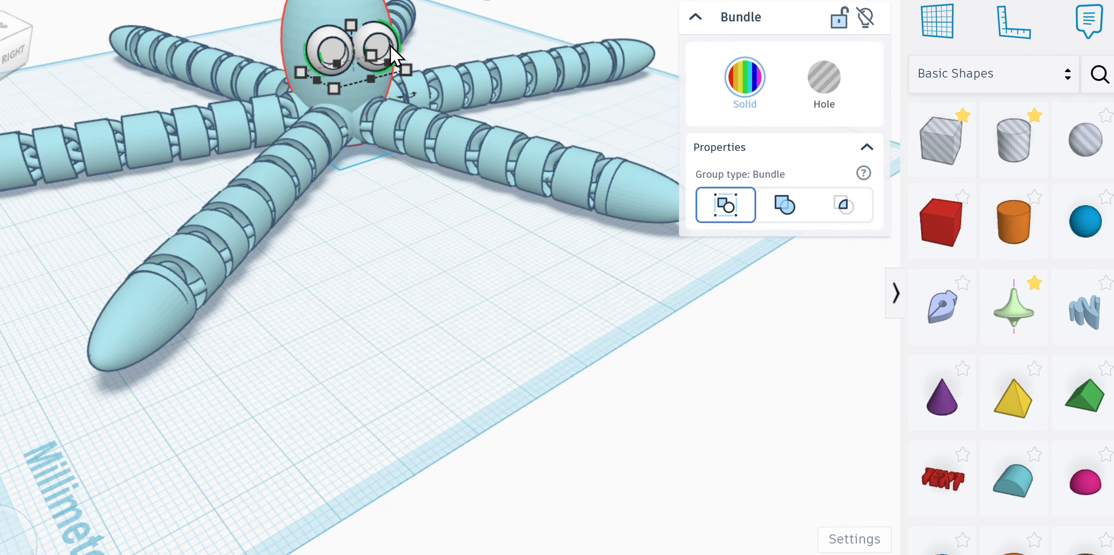
left_click_drag(390, 45, 385, 40)
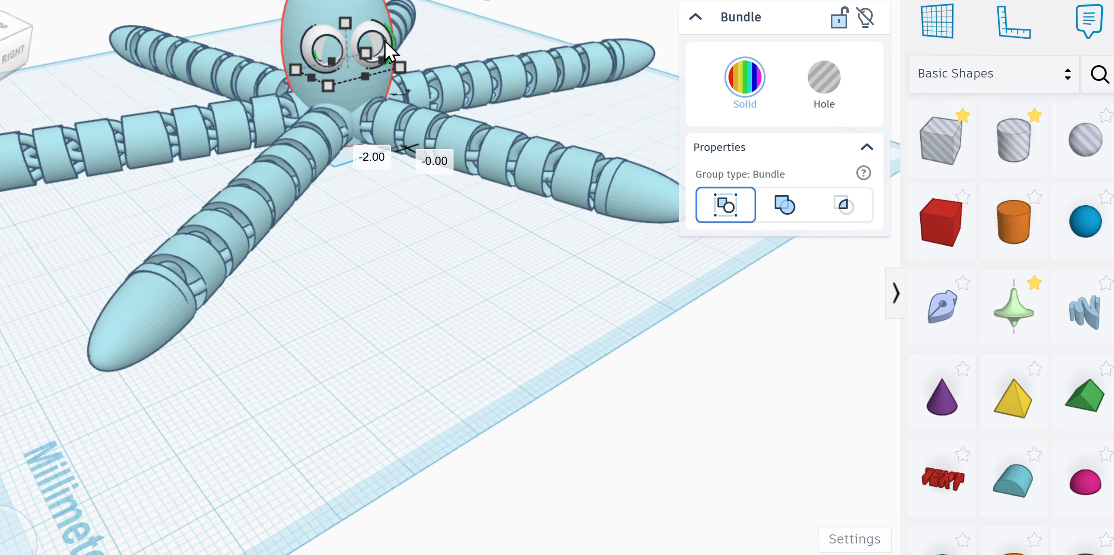
left_click(446, 297)
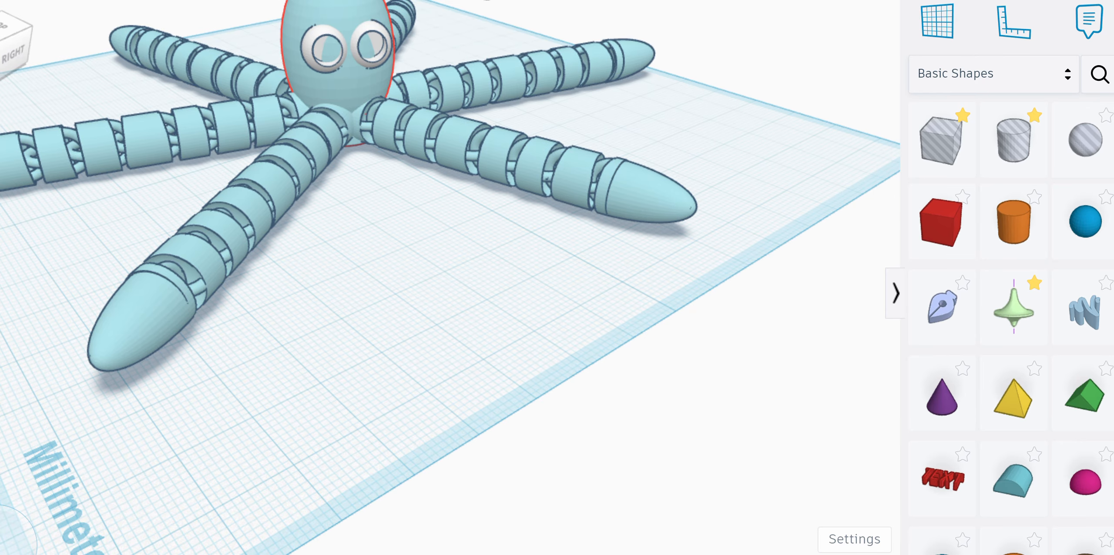
scroll(414, 218, "down", 3)
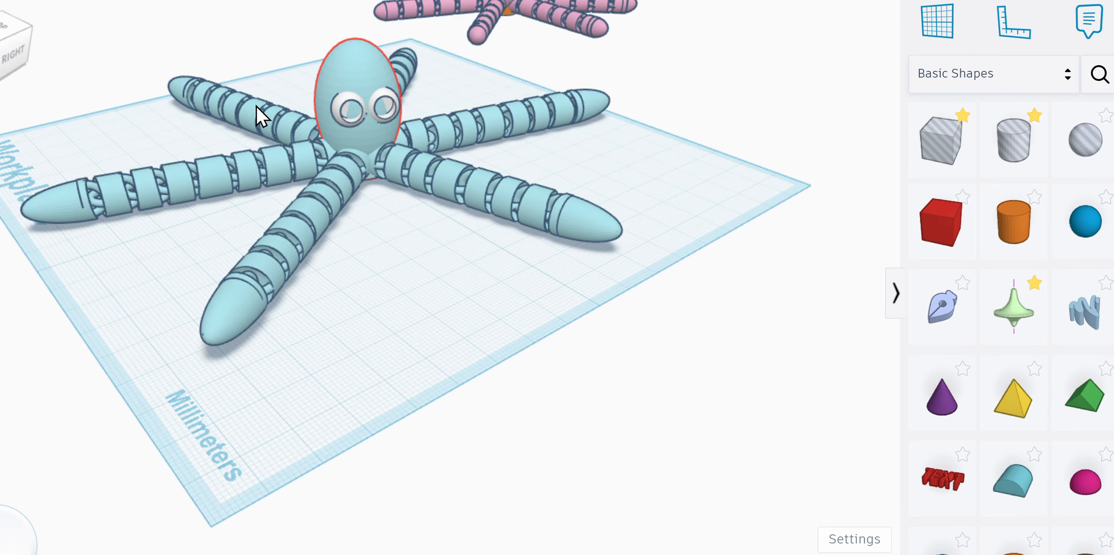
Step: Select the light-blue octopus together with its white eyes and group them into one model
left_click(448, 199)
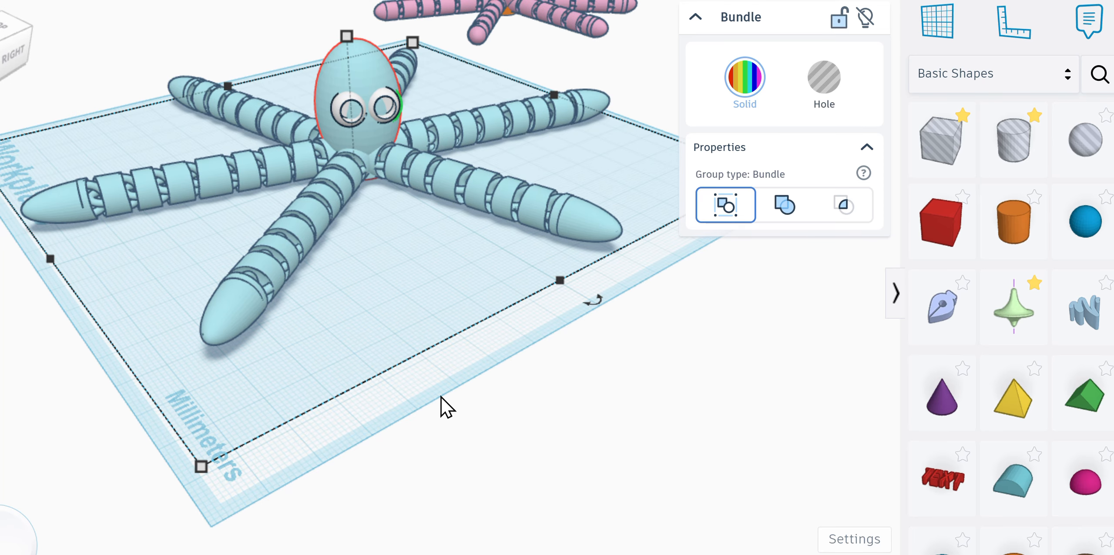
left_click(439, 383)
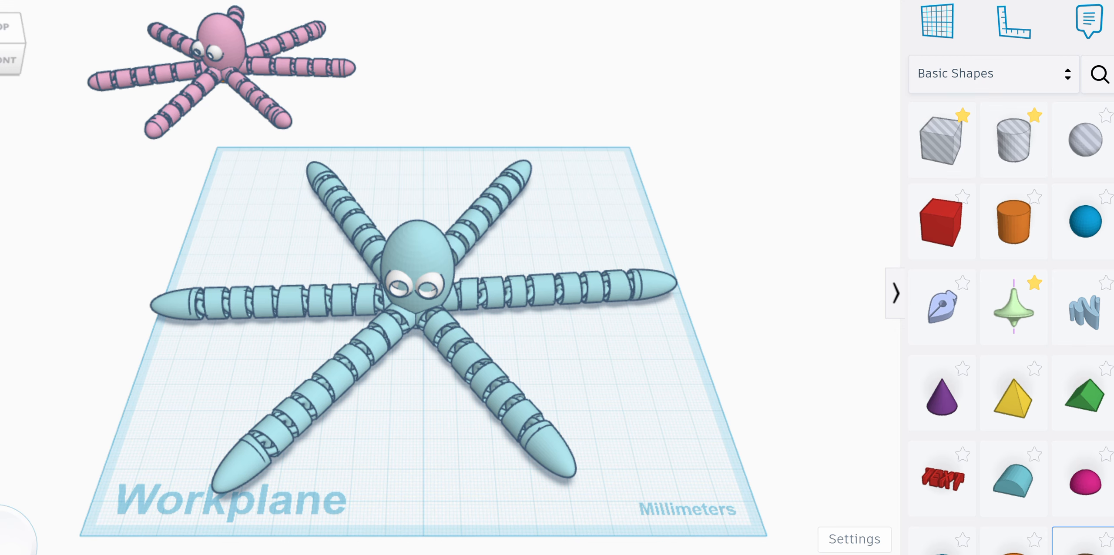
key("super+a")
left_click(1053, 298)
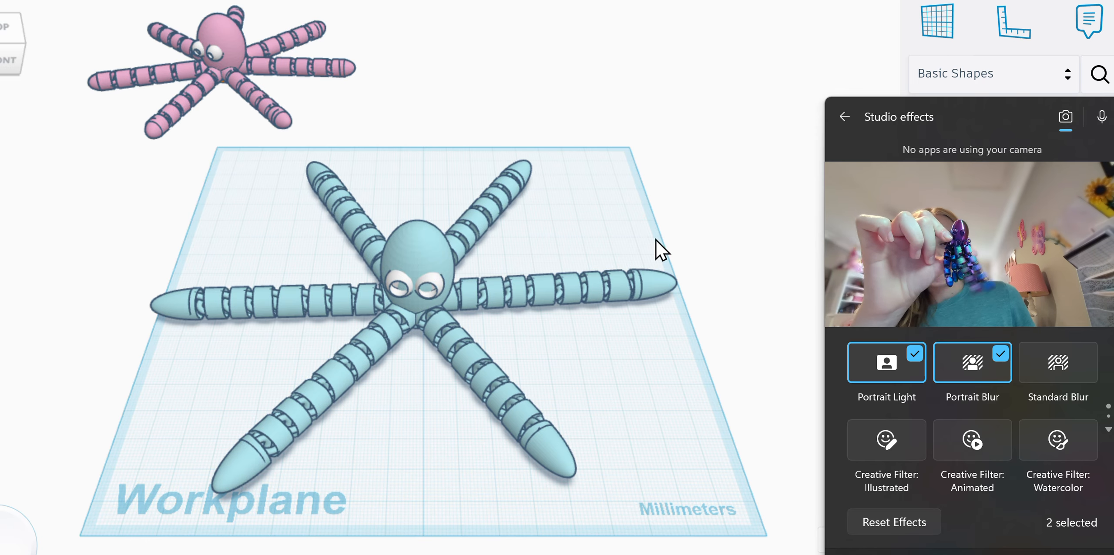
left_click(632, 239)
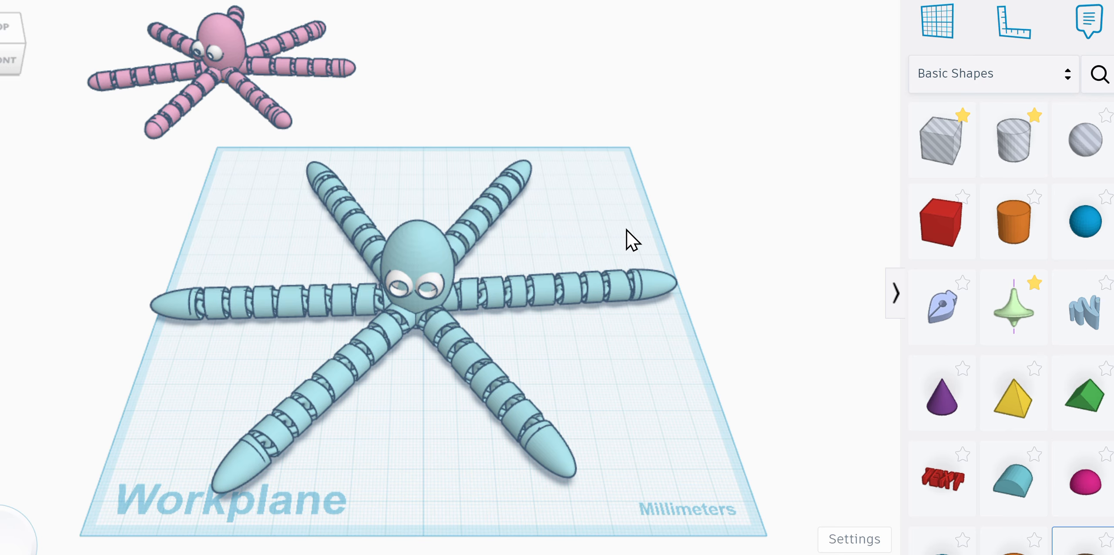